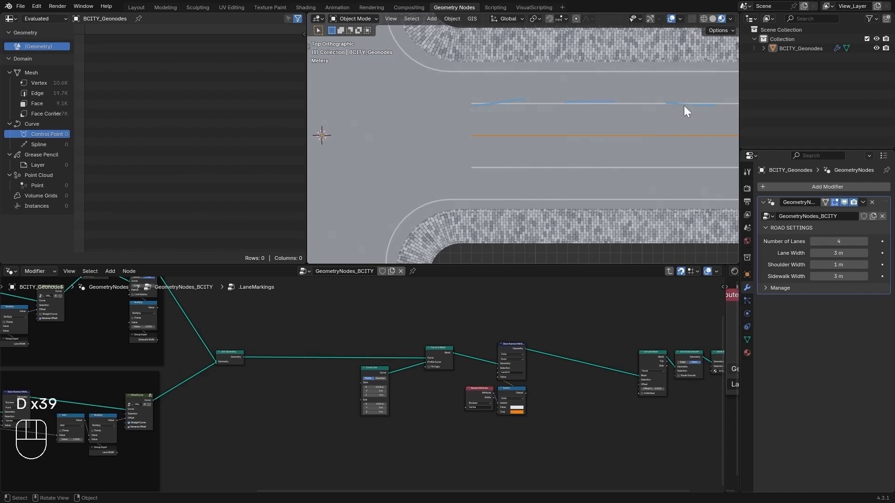
Step: Erase the blue annotation strokes from the upper white lane line beside the intersection
right_drag(710, 98, 496, 108)
key(d)
scroll(491, 113, down, 3)
shift+middle_drag(430, 125, 515, 145)
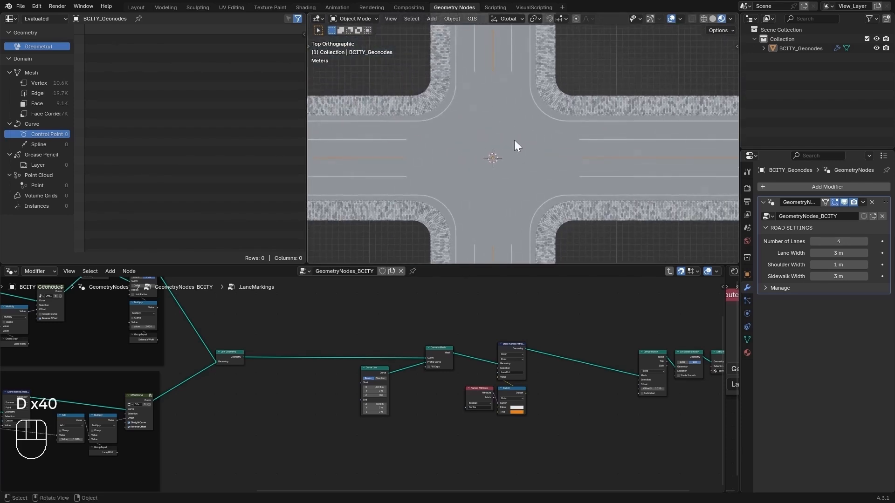
scroll(515, 145, down, 1)
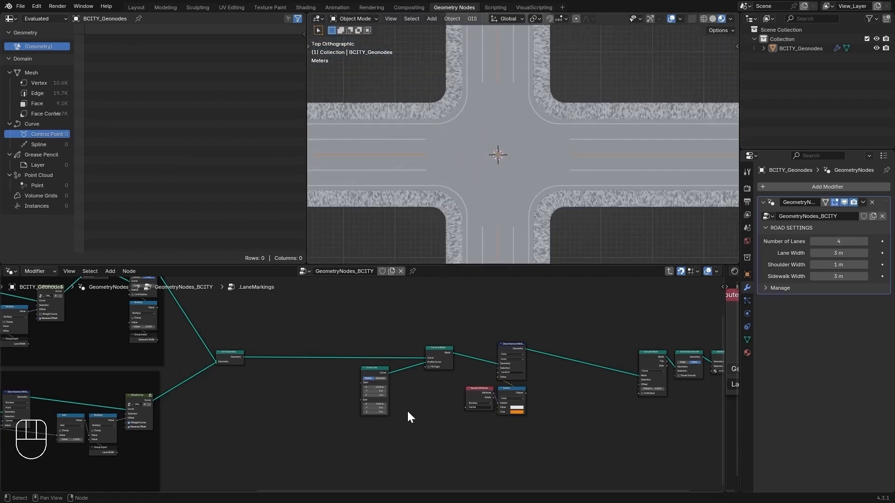
Step: Examine the lane curve frames and the nodes that follow their Join Geometry in the LaneMarkings group
middle_drag(317, 363, 526, 382)
middle_drag(224, 428, 403, 418)
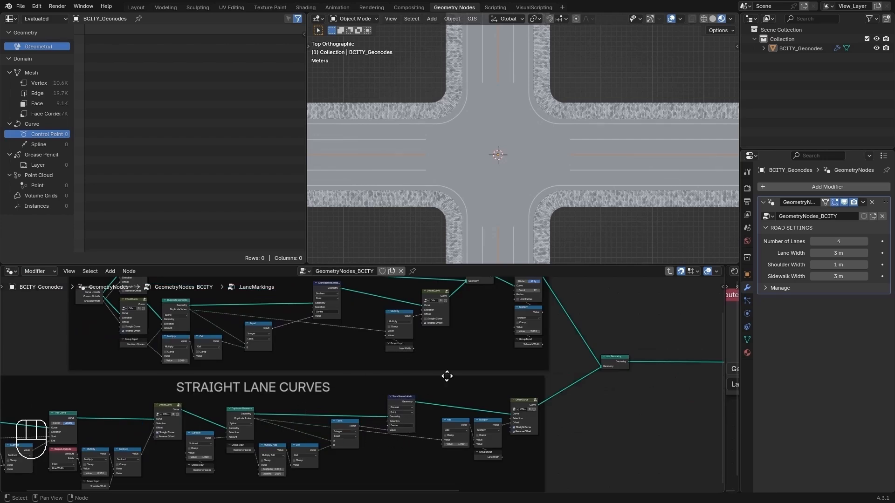
scroll(603, 415, down, 2)
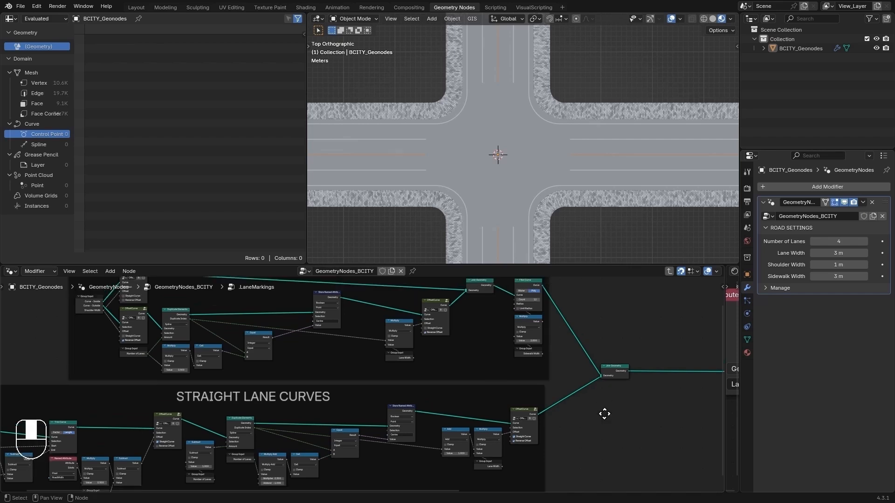
middle_drag(618, 380, 286, 350)
scroll(368, 361, up, 2)
middle_drag(456, 358, 430, 342)
scroll(483, 150, up, 2)
Step: Annotate the two white lane lines either side of the orange centre line with freehand strokes
shift+middle_drag(565, 137, 442, 162)
scroll(541, 107, up, 2)
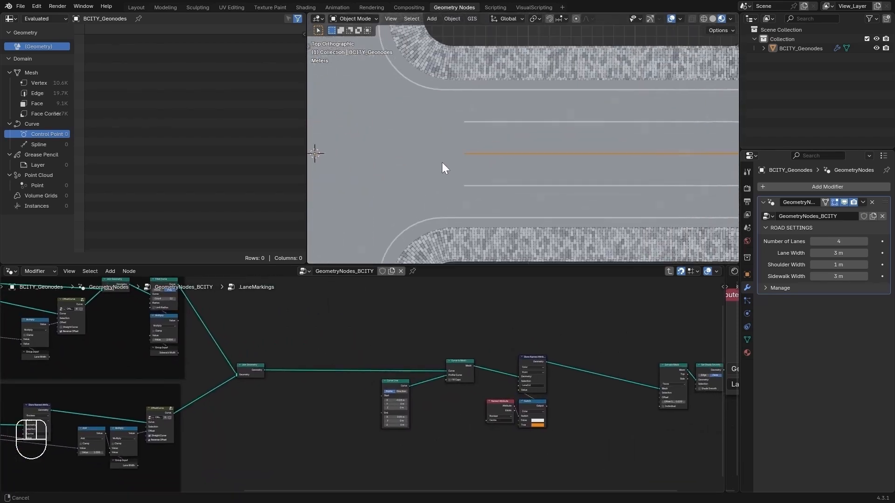
key(d)
drag(464, 123, 649, 130)
drag(463, 188, 680, 190)
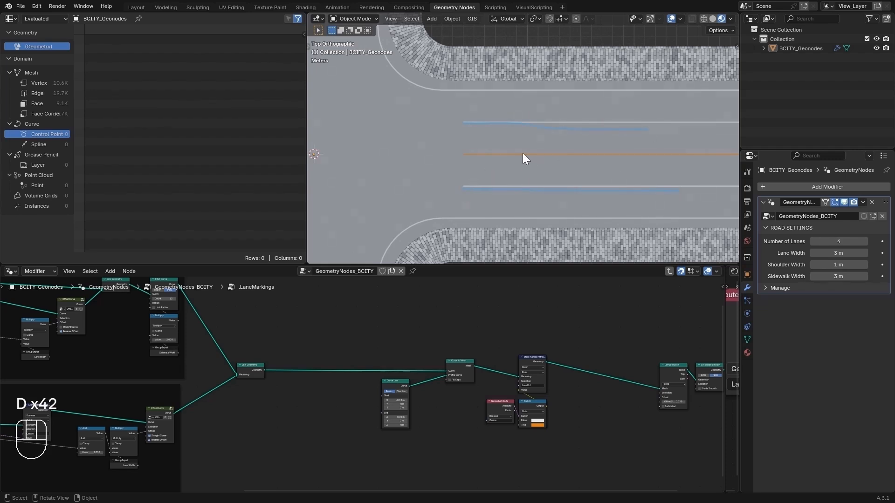
key(d)
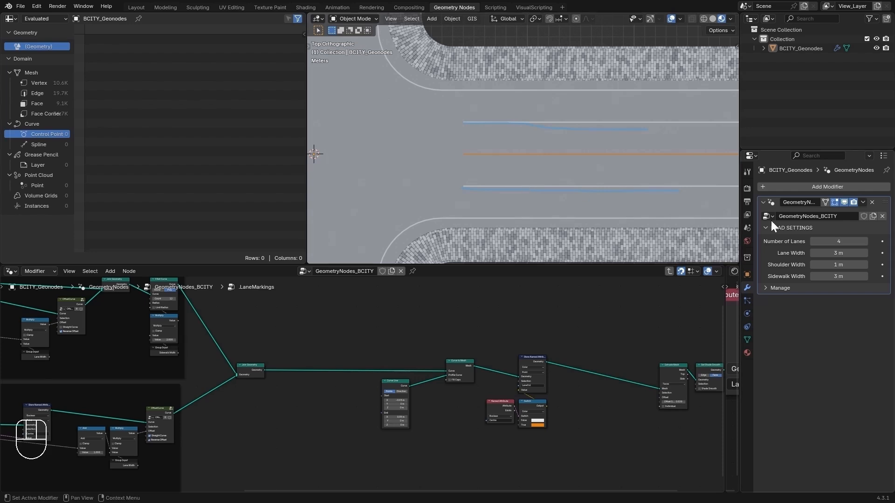
Step: Reduce the number of lanes to 2 and erase the annotation strokes from the road
click(814, 241)
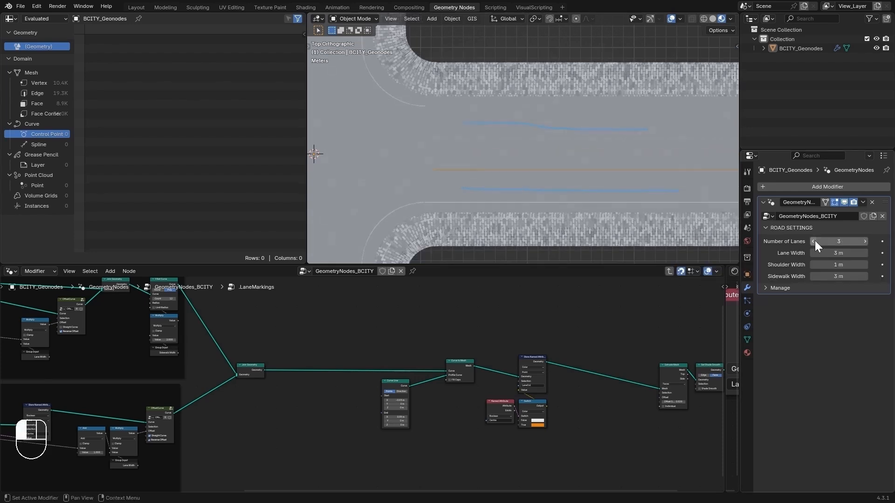
click(813, 240)
key(d)
key(d)
key(d)
mouse_move(658, 134)
right_down()
mouse_move(535, 232)
mouse_move(609, 177)
mouse_move(601, 176)
right_up()
Step: Trace the orange centre line with freehand annotation strokes and erase them again
drag(401, 155, 452, 155)
drag(507, 154, 687, 154)
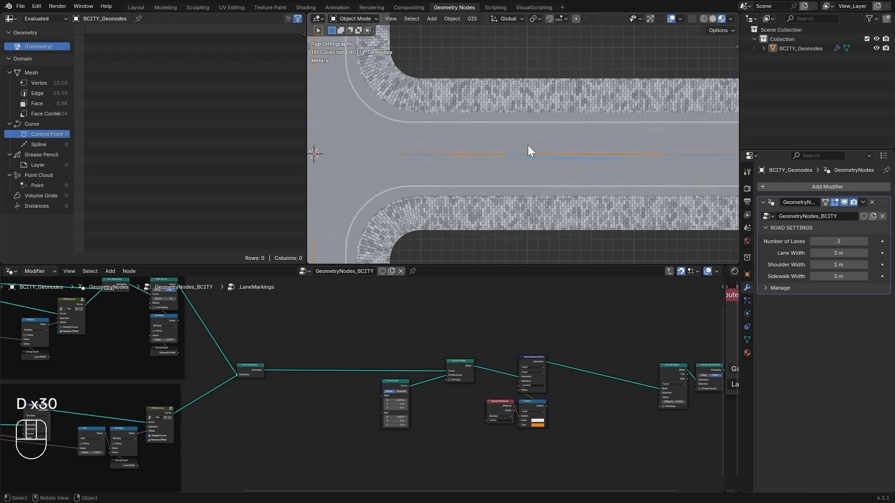
key(d)
right_drag(457, 157, 797, 149)
Step: Set the number of lanes to 4
scroll(480, 167, down, 1)
click(863, 241)
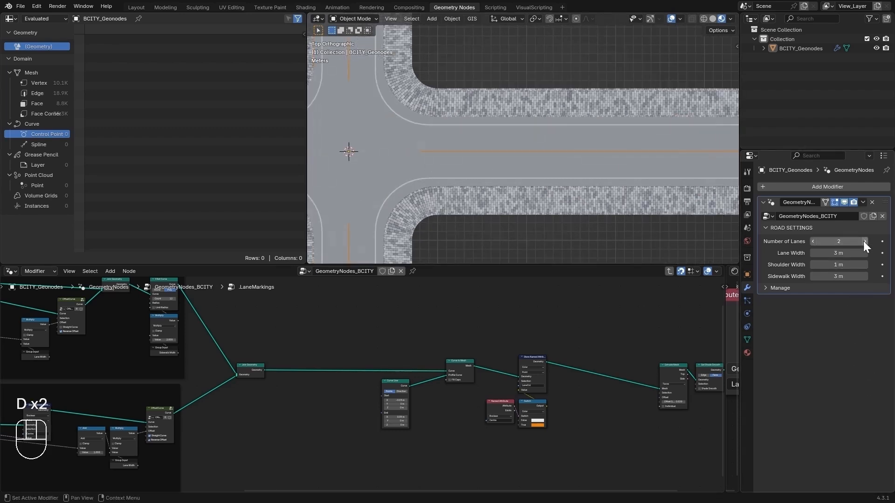
click(864, 241)
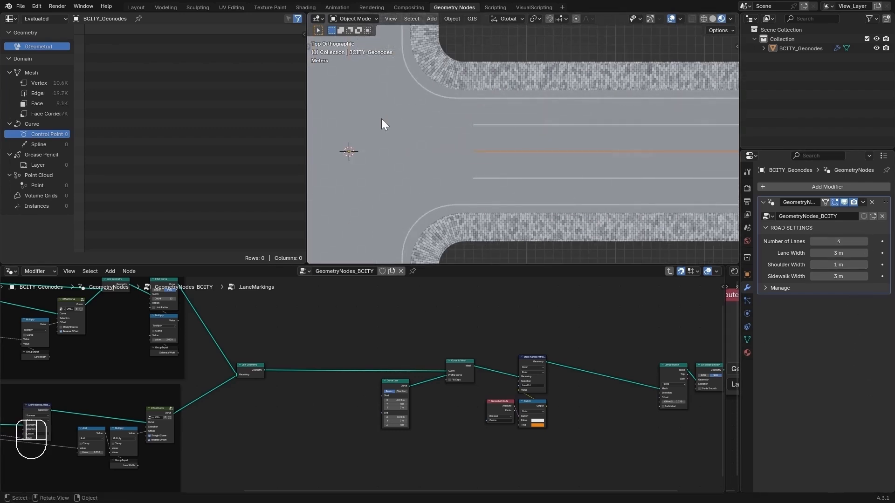
scroll(475, 172, up, 1)
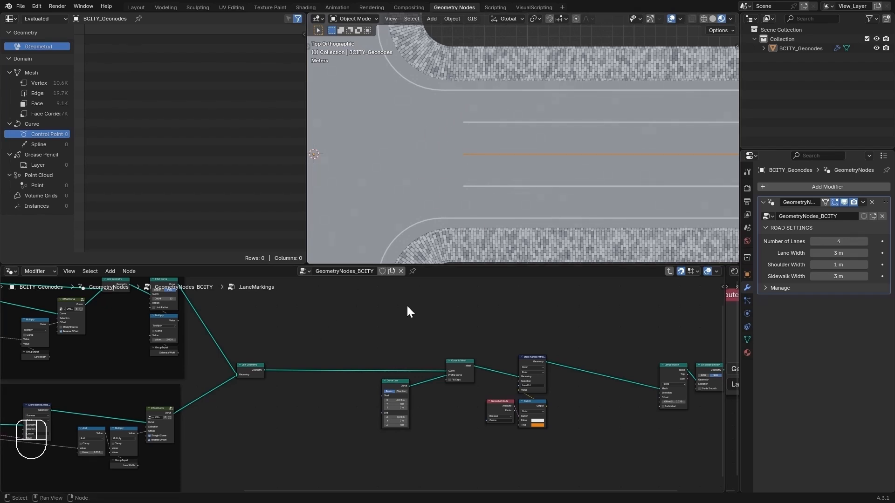
Step: Preview the upper OffsetCurve output in the Cyclical Lane Curves frame with a Viewer node, and delete the Viewer
middle_drag(290, 373, 536, 374)
scroll(366, 378, down, 3)
middle_drag(227, 354, 534, 428)
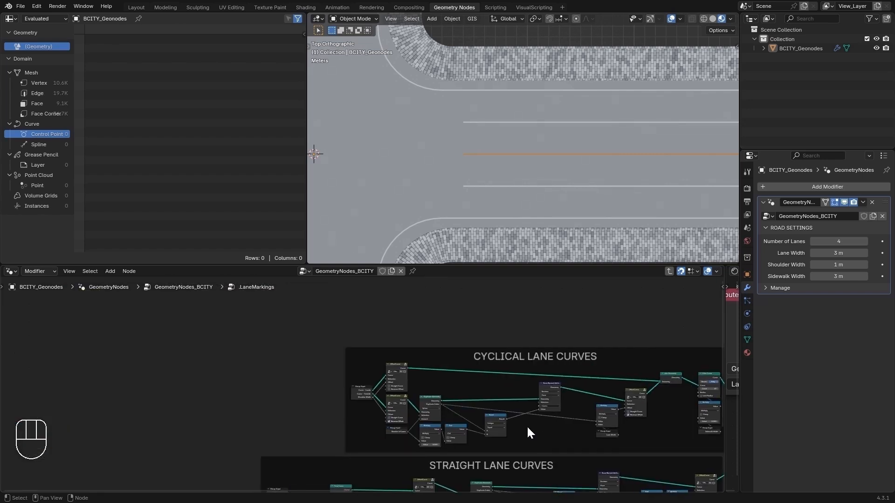
scroll(363, 389, up, 7)
middle_drag(562, 386, 355, 365)
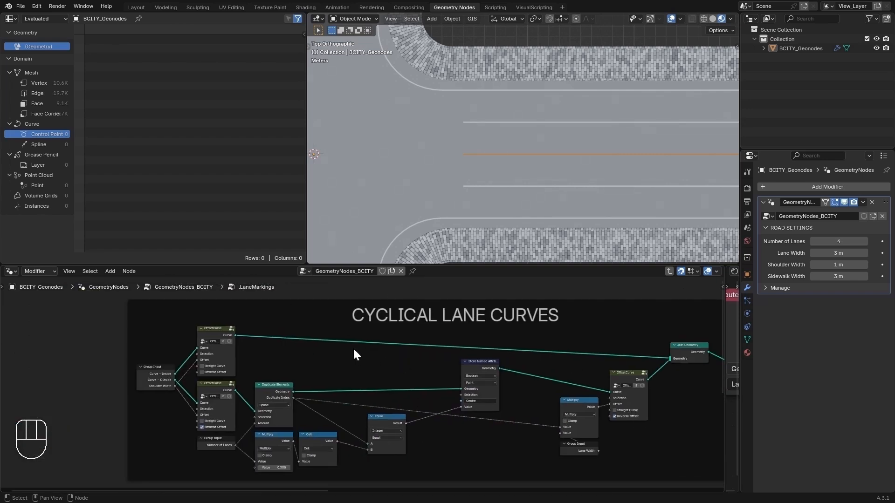
middle_drag(245, 324, 291, 367)
ctrl+shift+click(273, 376)
scroll(428, 158, down, 3)
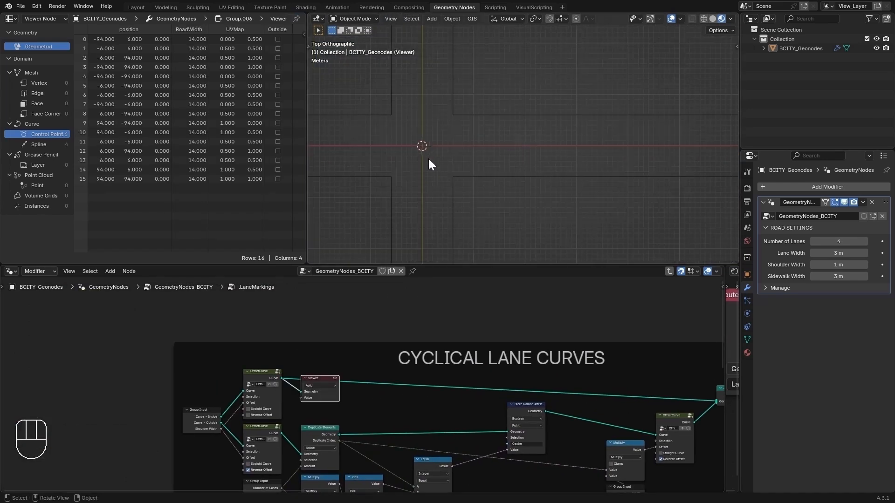
scroll(429, 156, down, 2)
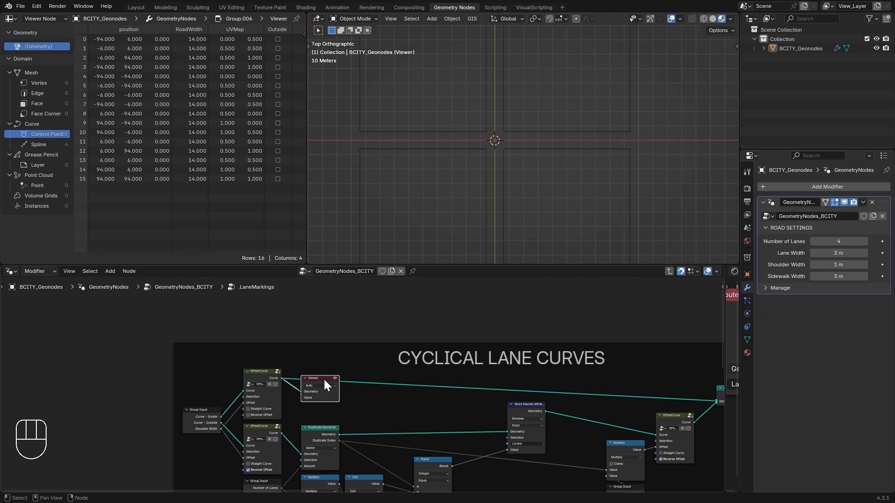
key(x)
Step: Insert a Store Named Attribute node on the geometry link right after the upper OffsetCurve node
scroll(524, 148, up, 4)
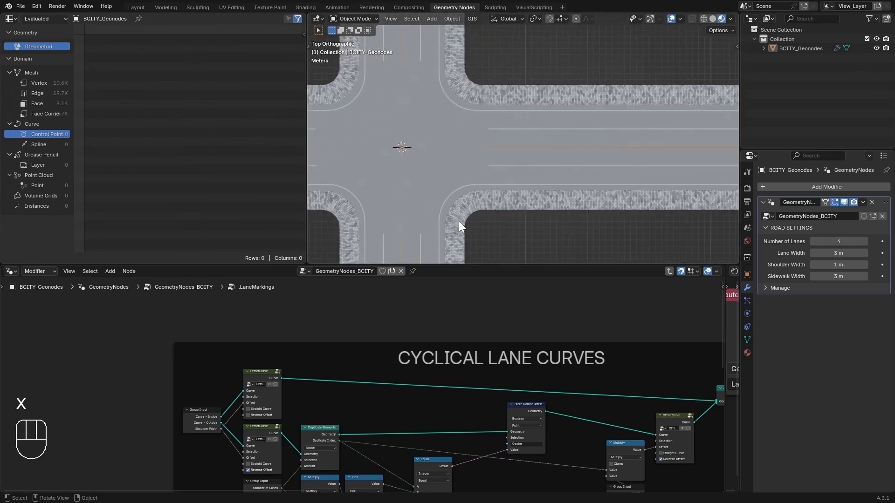
scroll(354, 396, up, 3)
key(shift+a)
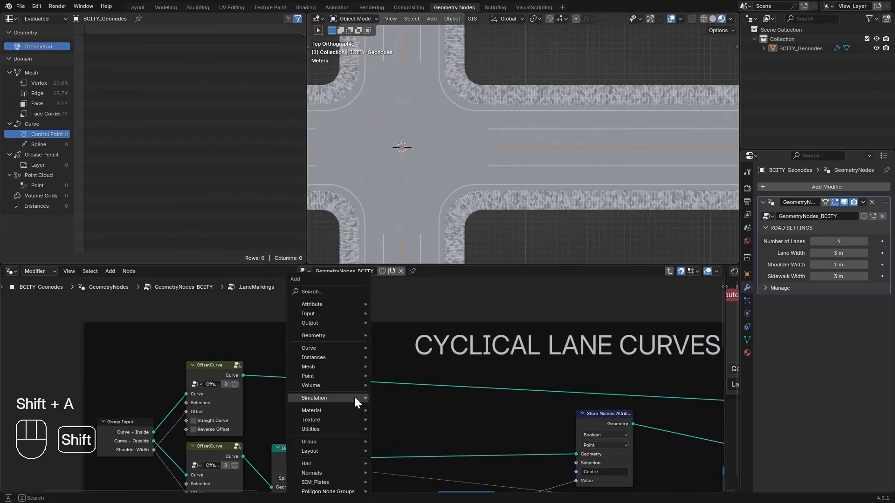
text(store)
key(Return)
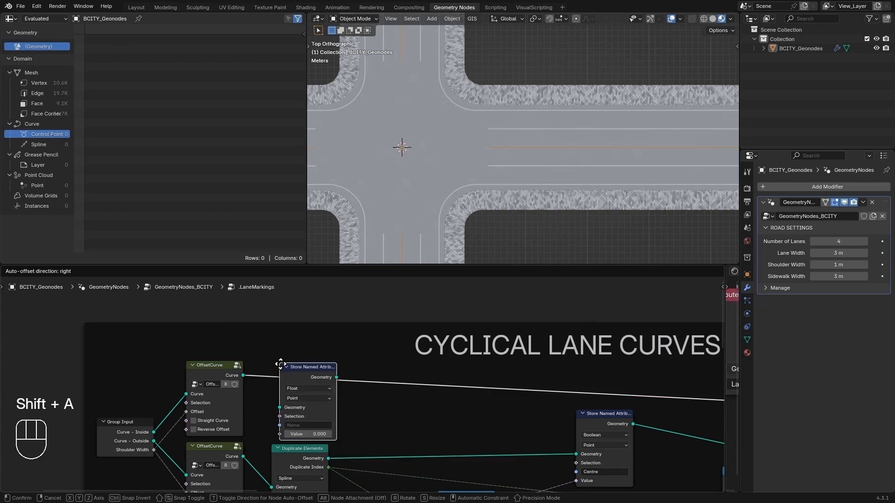
click(284, 365)
key(g)
click(284, 357)
Step: Make the new Store Named Attribute node a Boolean attribute named Shoulder with its value enabled
click(289, 380)
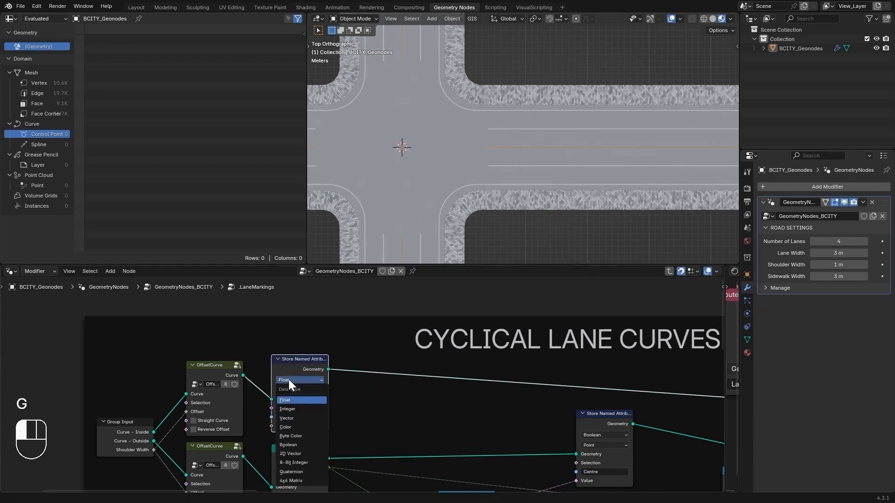
click(290, 443)
click(291, 417)
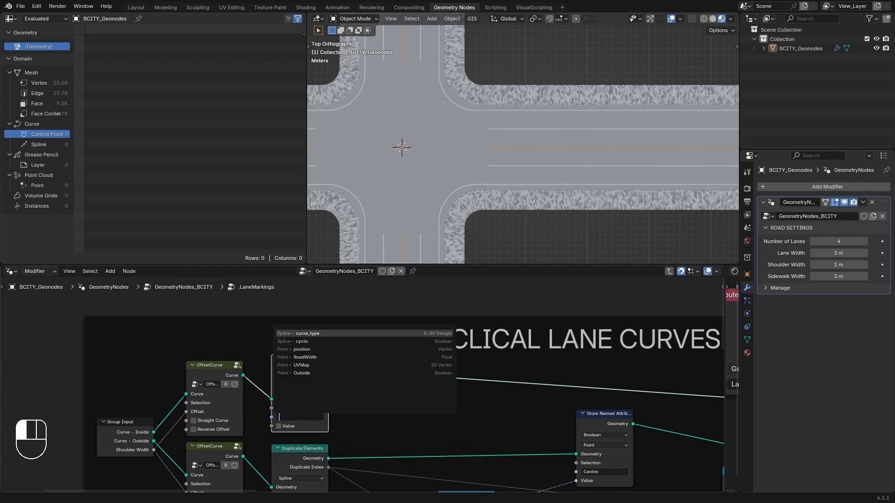
text(Shoulder)
key(Return)
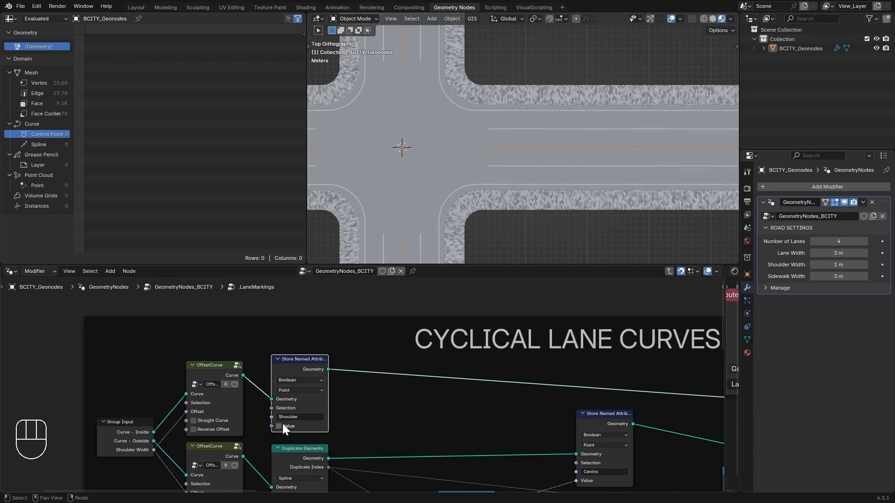
click(278, 426)
Step: Examine the shoulder and lane lines along the outer road beside the T-junction
scroll(410, 426, down, 3)
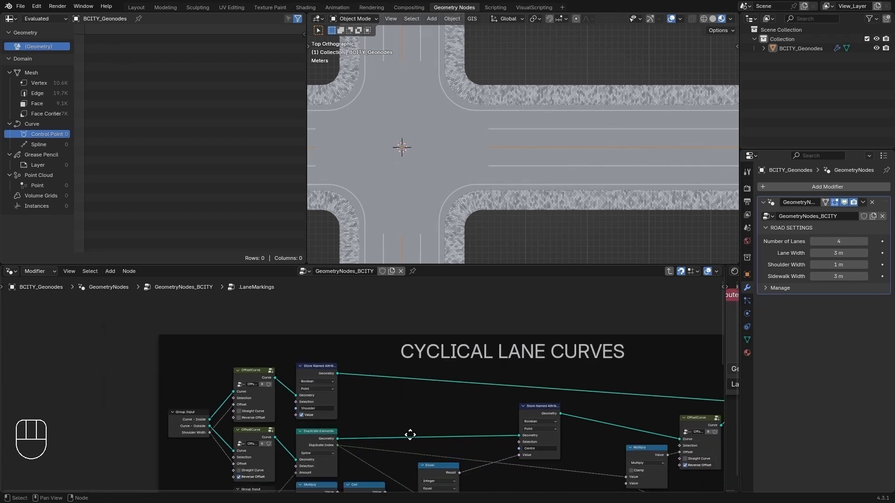
middle_drag(409, 434, 270, 382)
scroll(321, 379, up, 2)
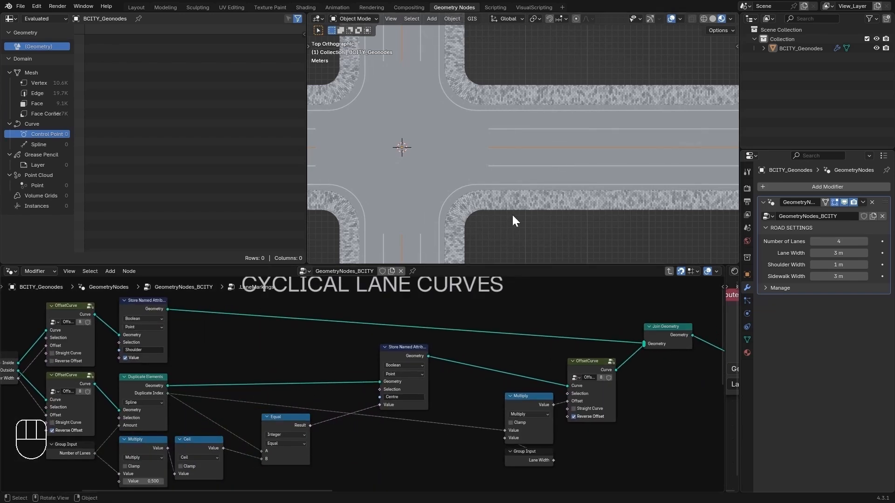
scroll(559, 161, down, 2)
shift+middle_drag(718, 158, 444, 115)
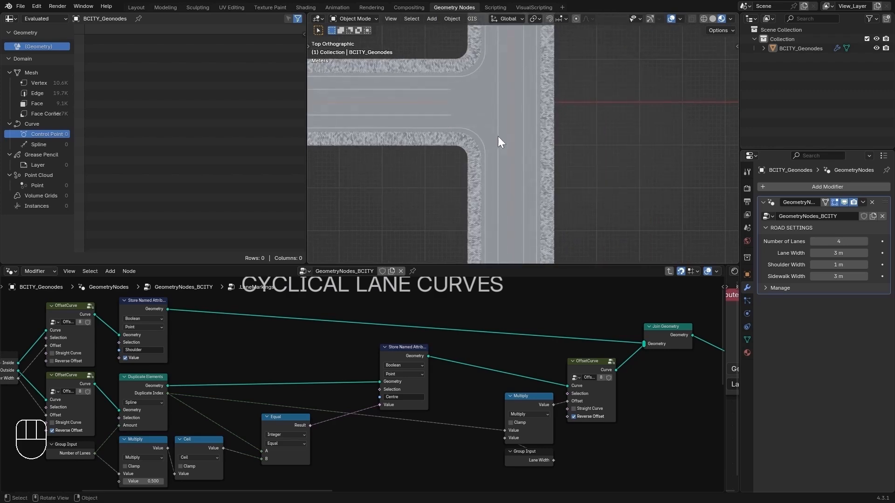
shift+middle_drag(534, 220, 527, 145)
scroll(525, 140, up, 3)
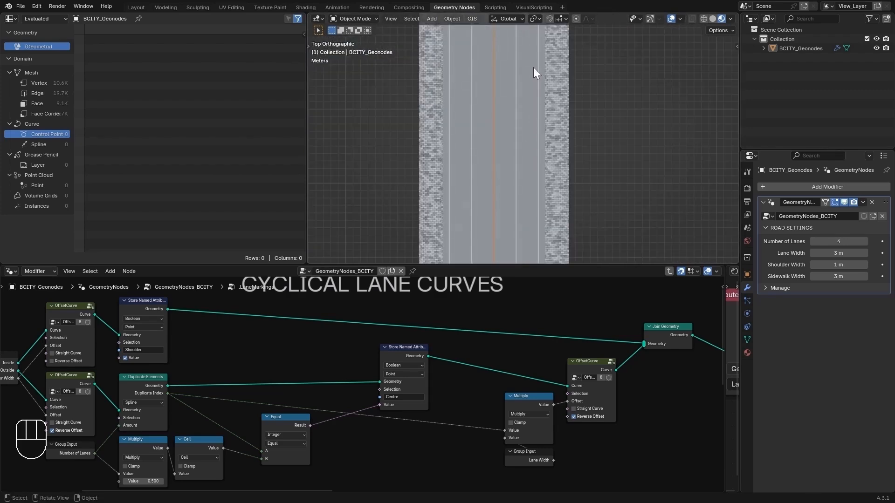
Step: Move the upper OffsetCurve and Shoulder attribute nodes up to make room in the Cyclical Lane Curves frame
middle_drag(230, 365, 299, 414)
scroll(340, 326, down, 2)
scroll(387, 387, down, 1)
drag(183, 346, 292, 378)
key(g)
click(295, 337)
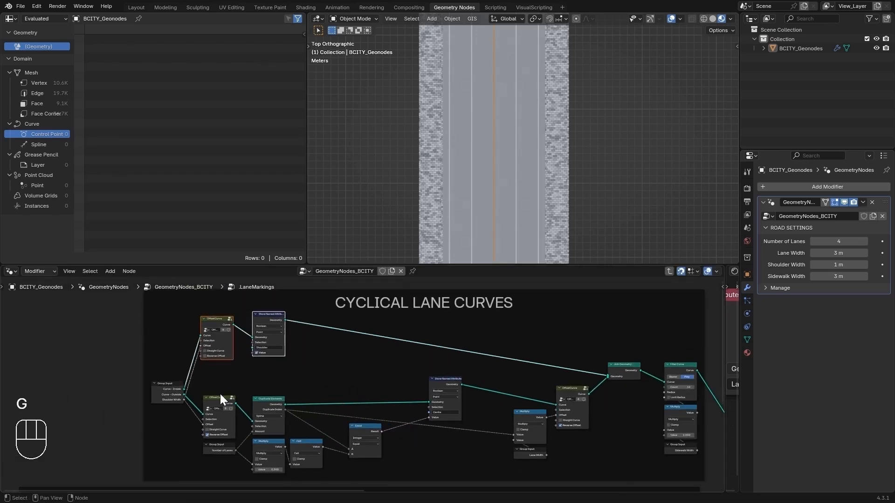
Step: Move the lower OffsetCurve, Duplicate Elements, Multiply, Ceil and Number of Lanes input nodes up beneath the Shoulder branch
key(alt+a)
drag(220, 394, 291, 450)
key(g)
click(298, 418)
key(alt+a)
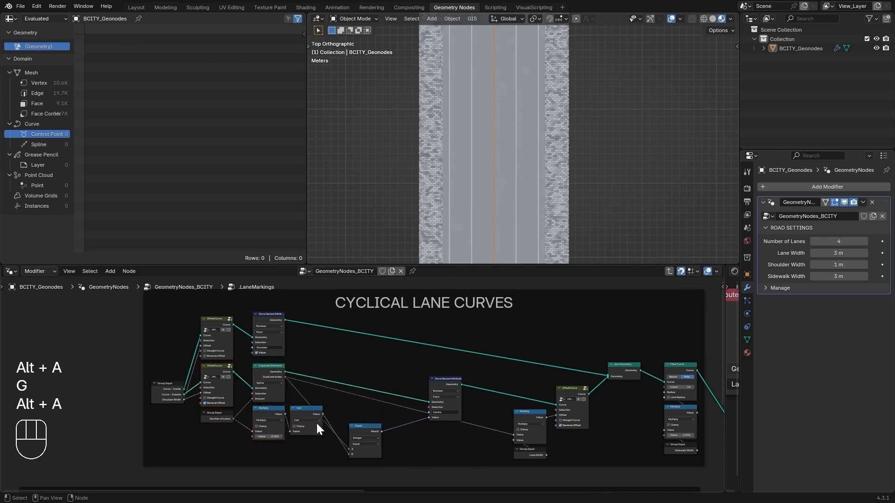
Step: Shift the Centre attribute node closer to the final OffsetCurve node
scroll(363, 431, up, 1)
click(471, 376)
key(g)
click(507, 364)
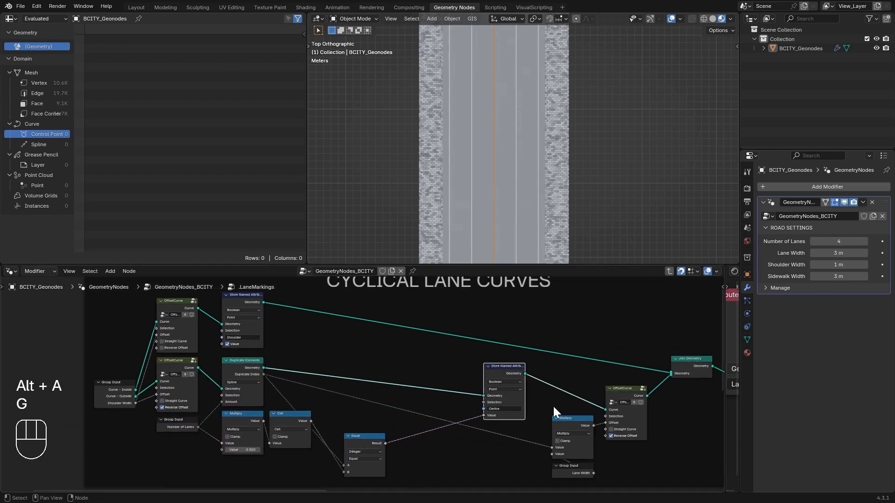
Step: Move the Multiply node and its Lane Width input directly beneath the Centre attribute node
drag(533, 409, 574, 479)
key(g)
right_click(516, 439)
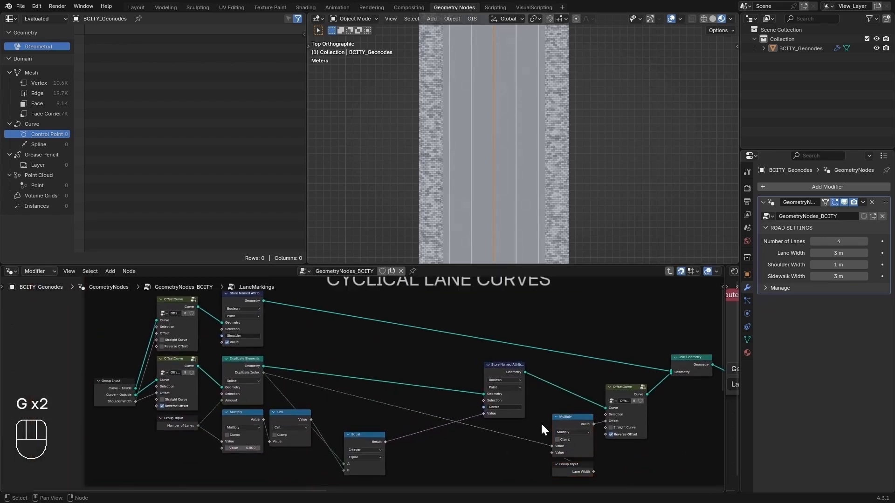
drag(541, 423, 562, 469)
key(g)
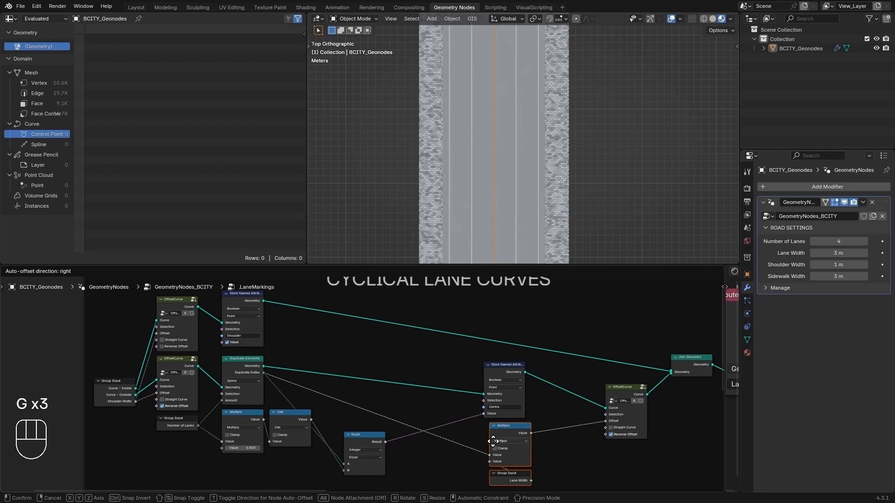
click(488, 441)
key(alt+a)
Step: Duplicate the Shoulder attribute node and insert the copy between Duplicate Elements and the Centre attribute node
click(239, 295)
key(shift+d)
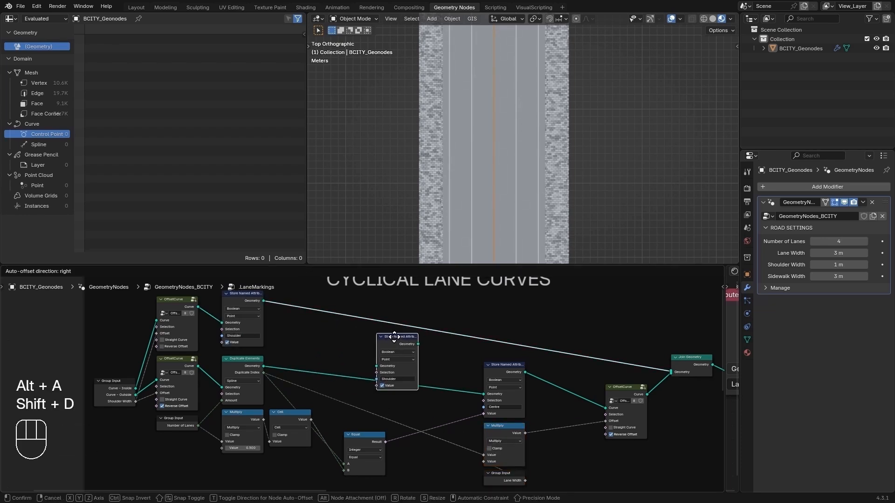
click(404, 346)
key(g)
click(425, 347)
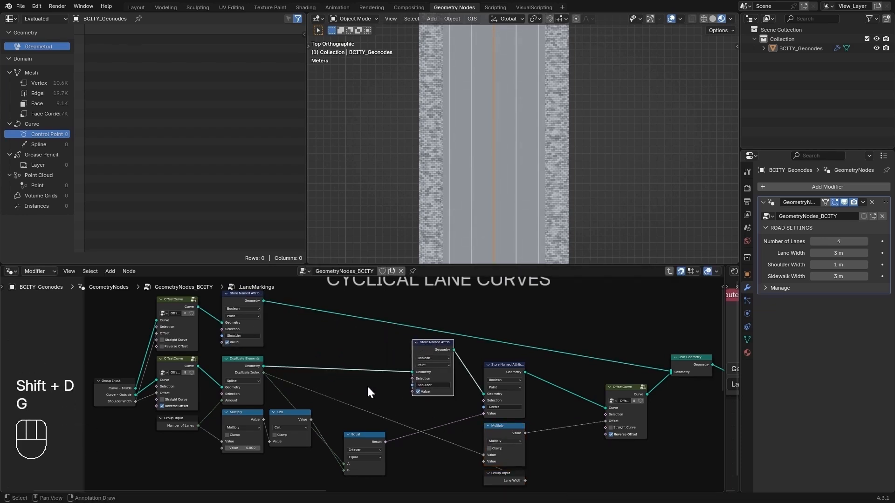
Step: Add an integer Equal node comparing Duplicate Index with 0 and feed its result into the second Shoulder attribute node's Value
scroll(367, 385, up, 1)
drag(236, 368, 325, 370)
text(equ)
key(Return)
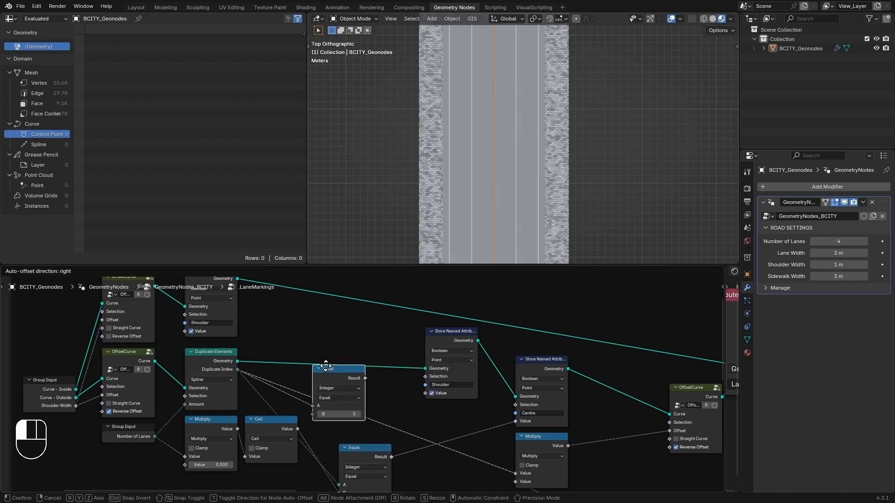
click(289, 311)
drag(343, 319, 418, 391)
click(317, 311)
key(g)
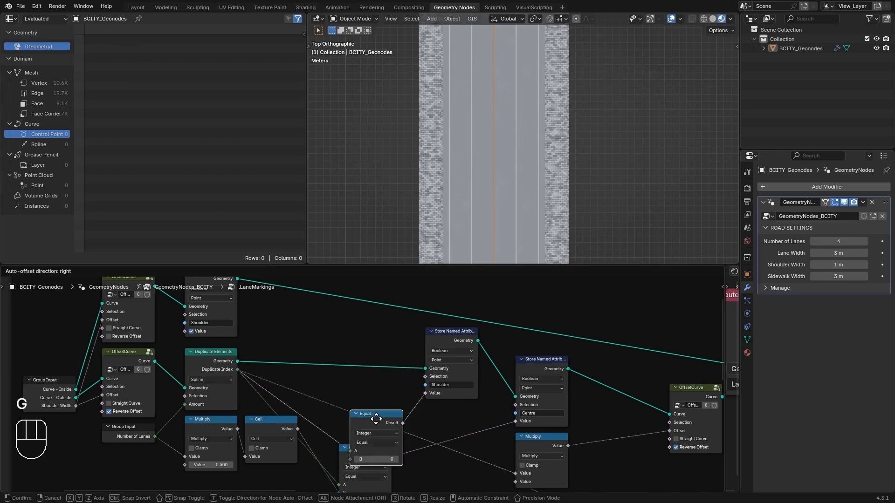
click(378, 379)
Step: Add a Boolean Named Attribute node reading Shoulder above the Join Geometry node that merges the two lane curve branches
scroll(460, 379, down, 1)
middle_drag(460, 379, 370, 296)
key(shift+a)
text(named)
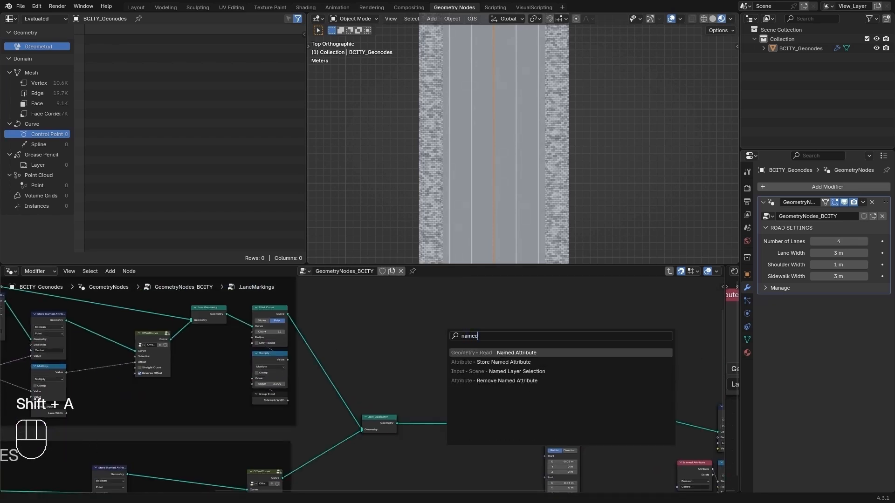
key(Return)
click(377, 369)
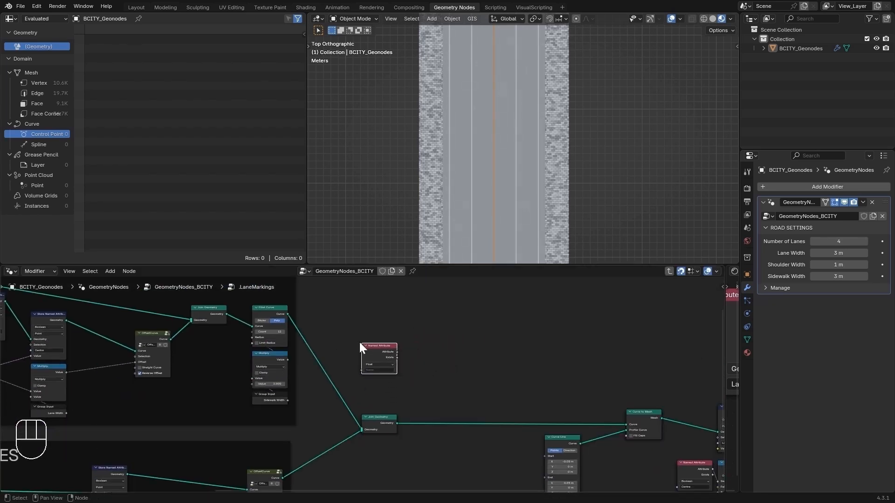
scroll(387, 355, up, 3)
click(387, 359)
click(392, 374)
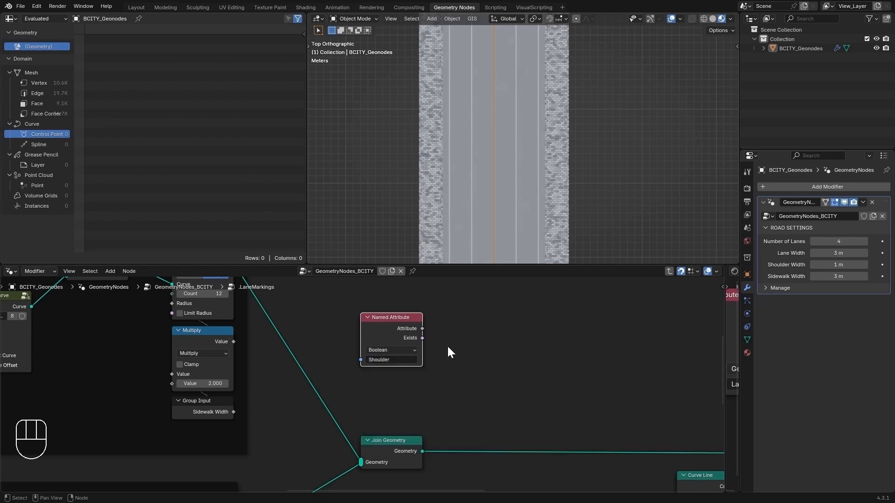
Step: Duplicate the Shoulder Named Attribute node, place the copy above it, and set its name to Centre
middle_drag(369, 323, 368, 377)
key(shift+d)
click(370, 322)
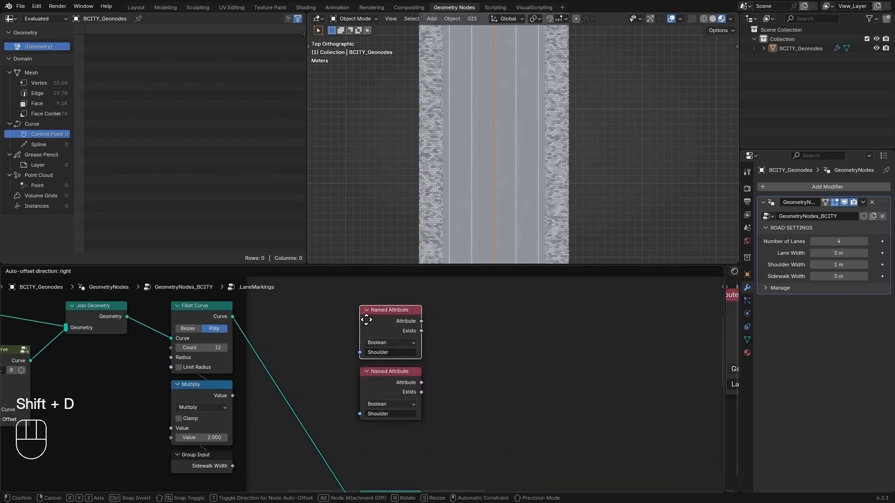
click(390, 353)
click(391, 375)
scroll(452, 377, down, 2)
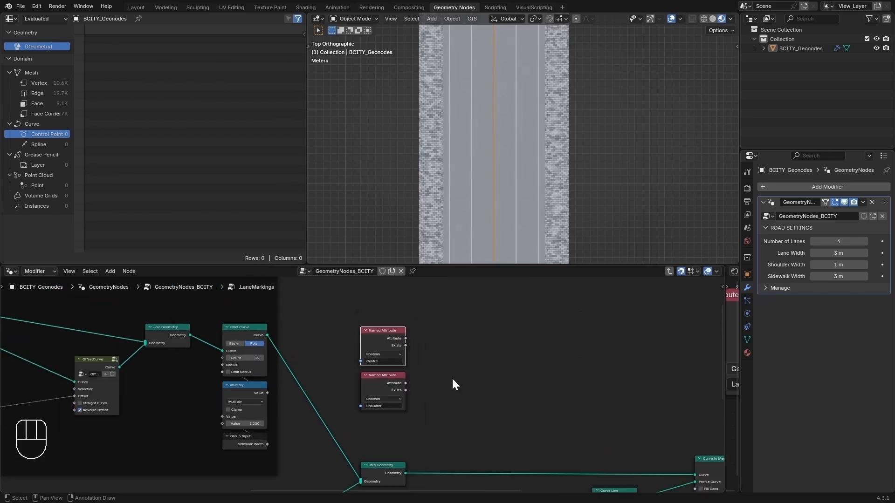
Step: Attach a Viewer node to the merged Join Geometry, move it beside the Named Attribute nodes, and set its domain to Spline
ctrl+shift+click(378, 447)
key(g)
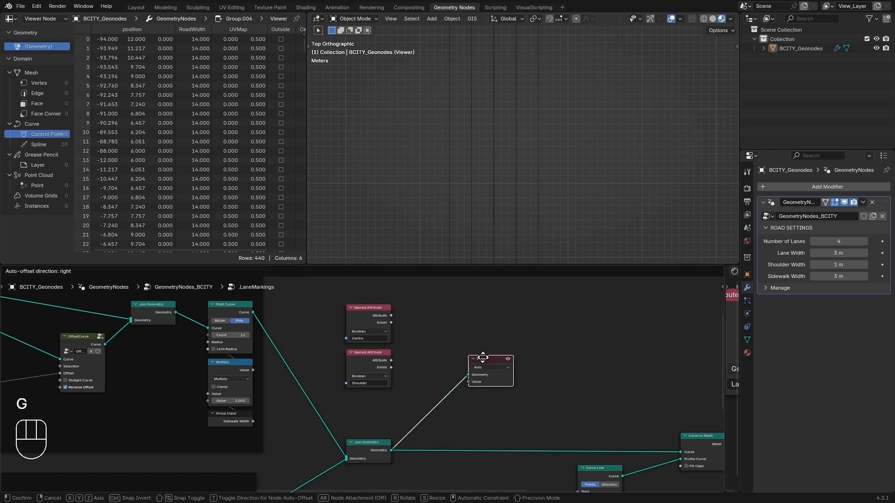
click(487, 363)
scroll(449, 110, down, 5)
scroll(556, 153, up, 5)
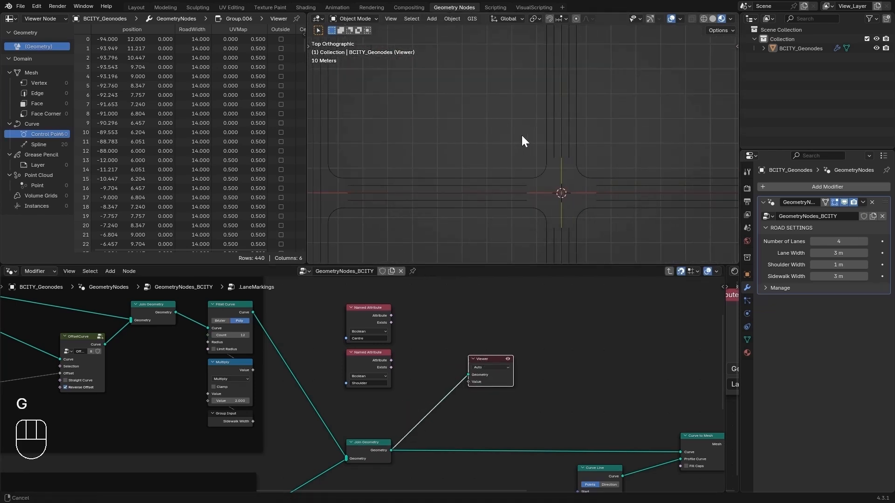
click(495, 367)
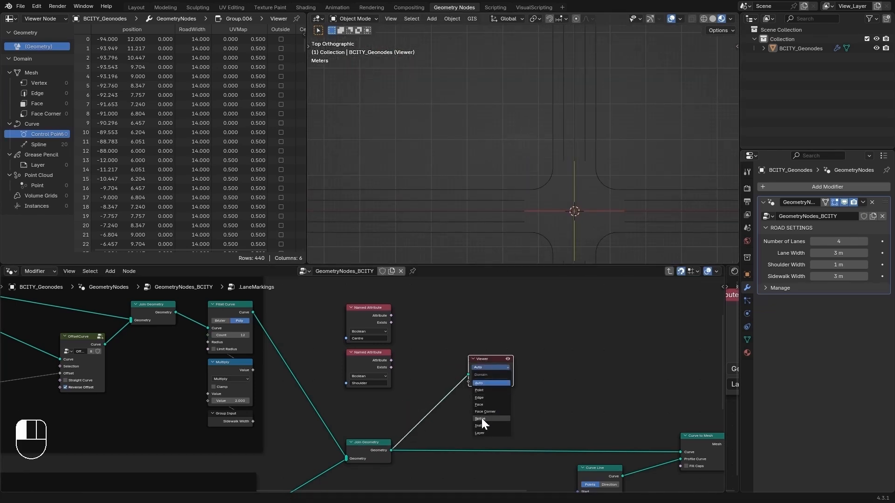
click(482, 419)
Step: Preview the Shoulder attribute through the Viewer node and inspect its values across the whole road grid
ctrl+shift+click(392, 361)
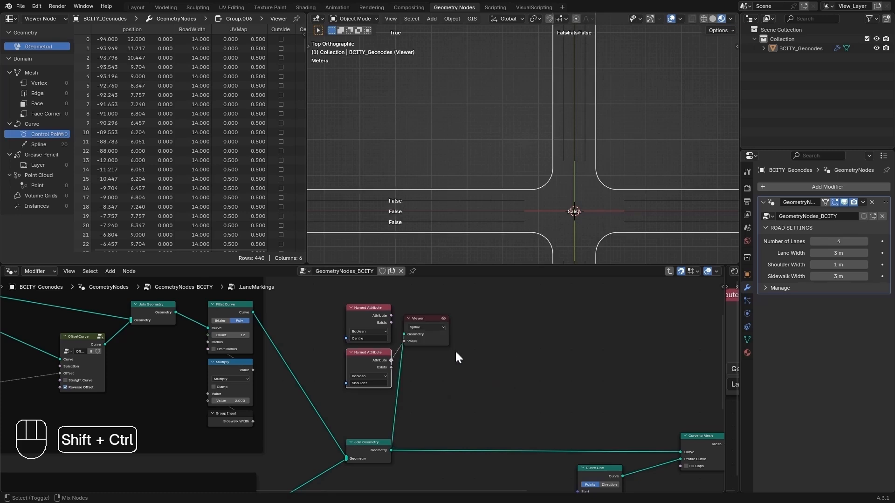
key(g)
click(474, 348)
scroll(634, 74, down, 6)
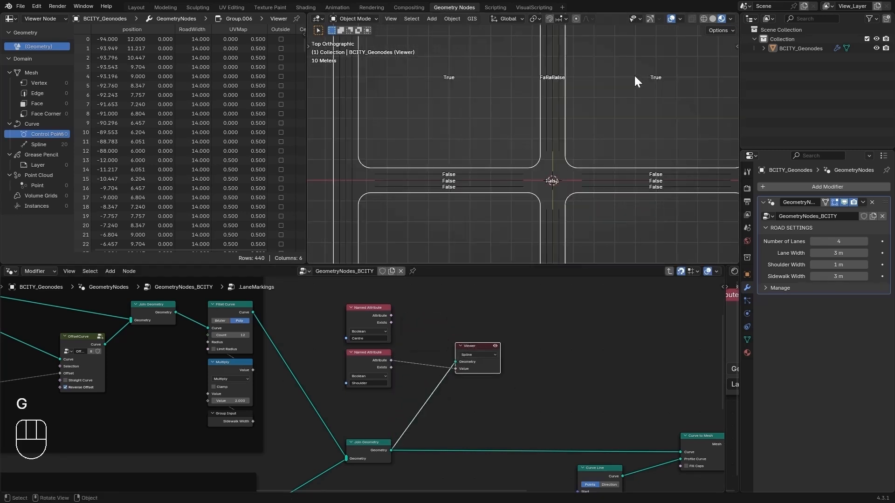
scroll(598, 100, down, 1)
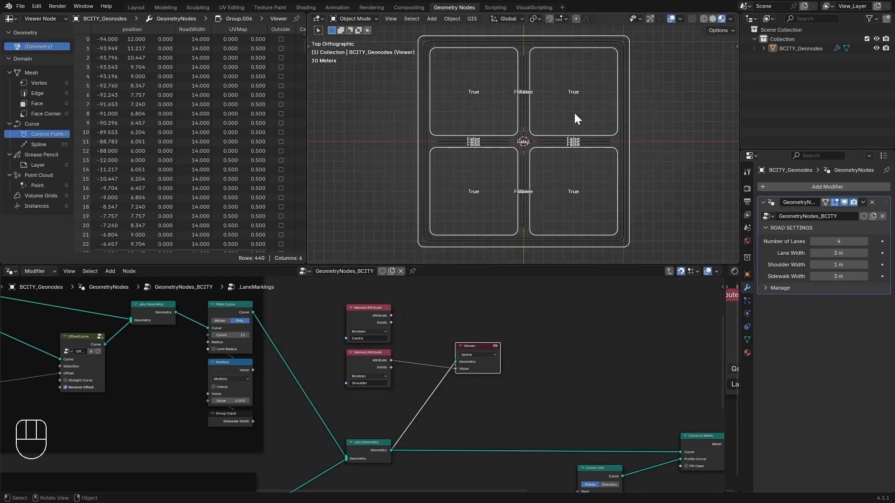
Step: Compare the Centre and Shoulder attribute previews, leave Centre connected to the Viewer, and move the Viewer clear of the attribute nodes
ctrl+shift+click(394, 315)
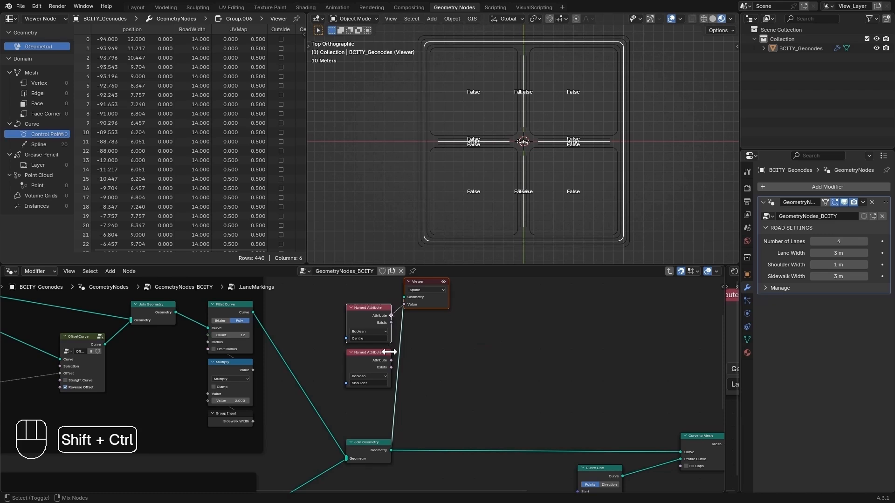
ctrl+shift+click(391, 360)
ctrl+shift+click(392, 315)
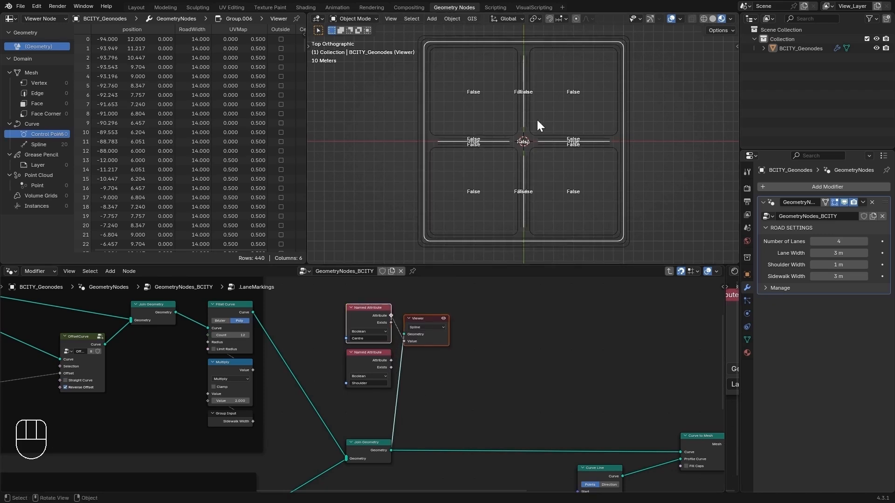
scroll(537, 122, up, 1)
key(g)
click(513, 327)
scroll(477, 340, up, 2)
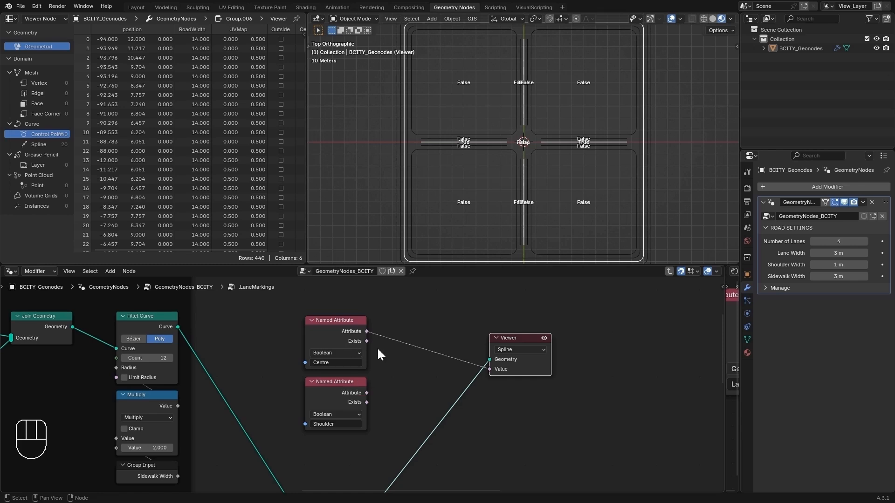
Step: Insert a Boolean Math node between the Centre attribute and the Viewer and set its operation to Nor
key(shift+a)
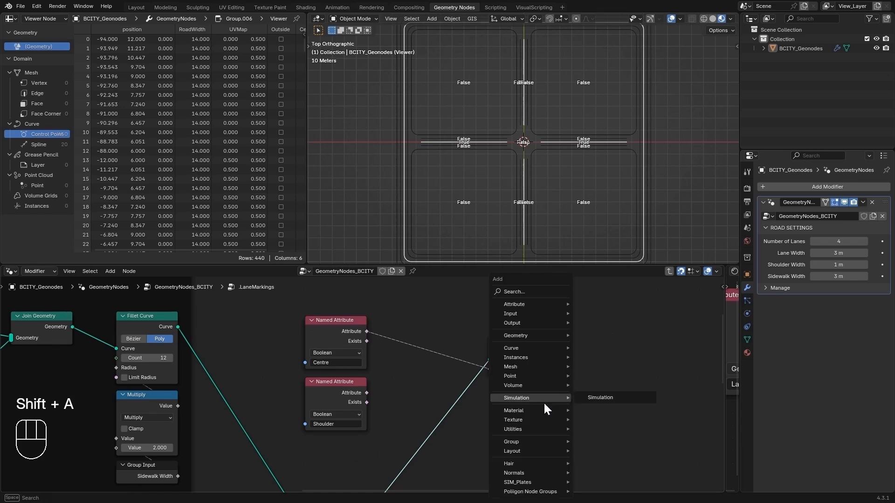
mouse_move(530, 427)
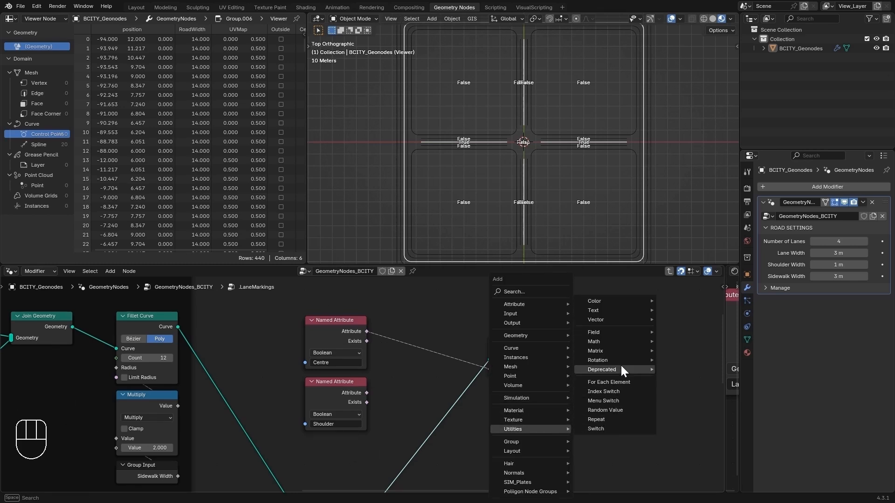
mouse_move(612, 339)
click(687, 342)
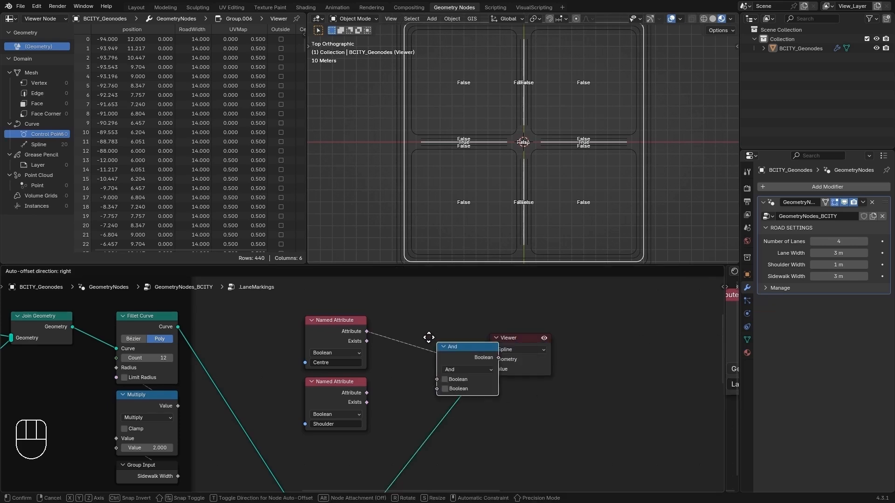
click(421, 361)
scroll(421, 360, up, 1)
click(422, 344)
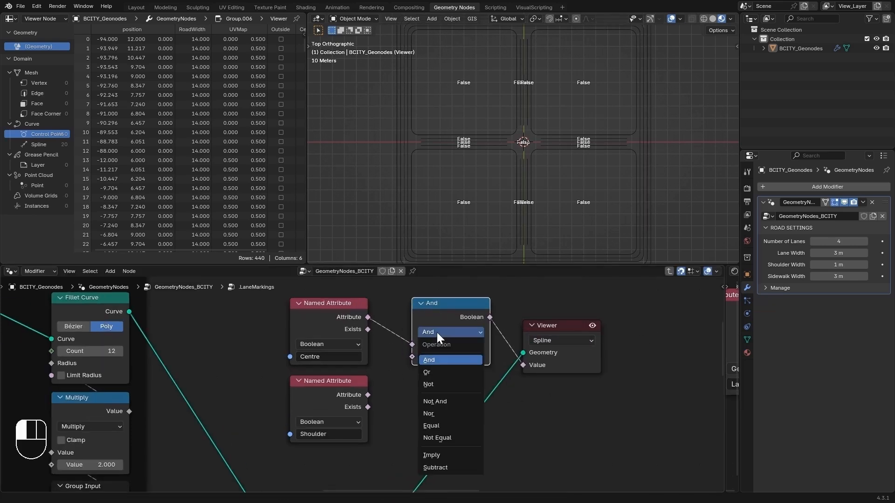
click(433, 416)
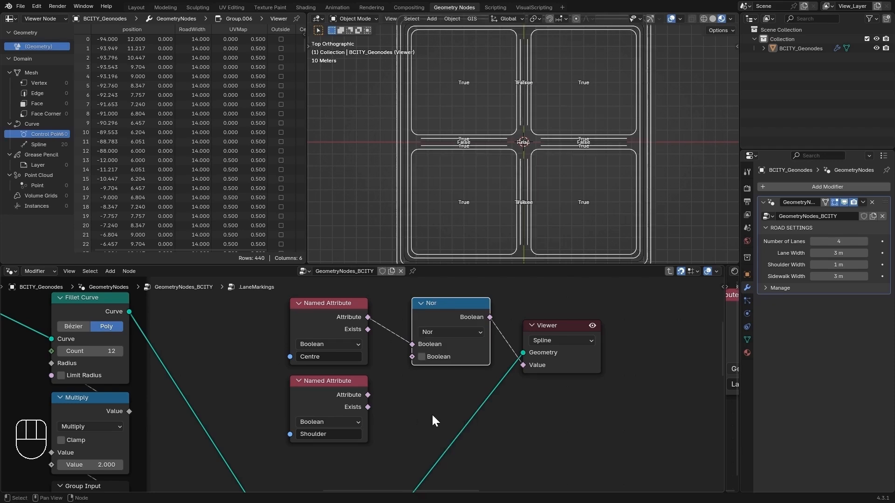
Step: Feed the Shoulder attribute into the Nor node's second input, check the previewed lane lines, and move the Viewer farther away
scroll(572, 138, up, 8)
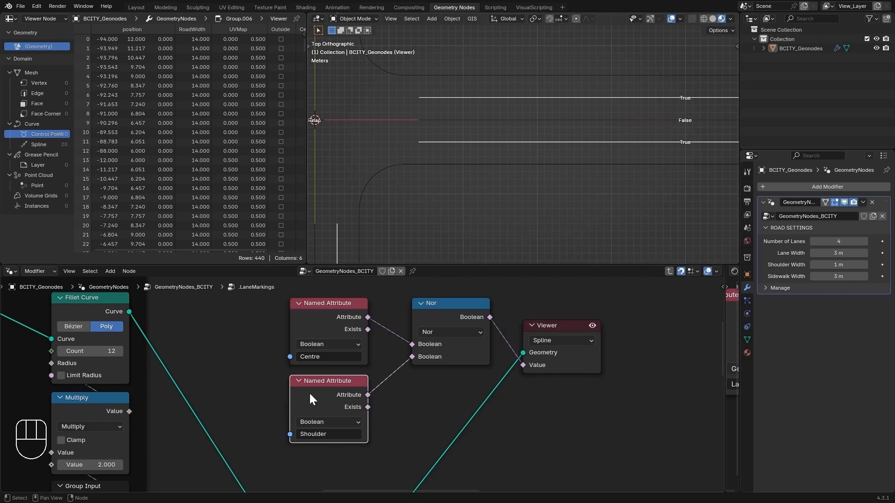
scroll(539, 116, down, 8)
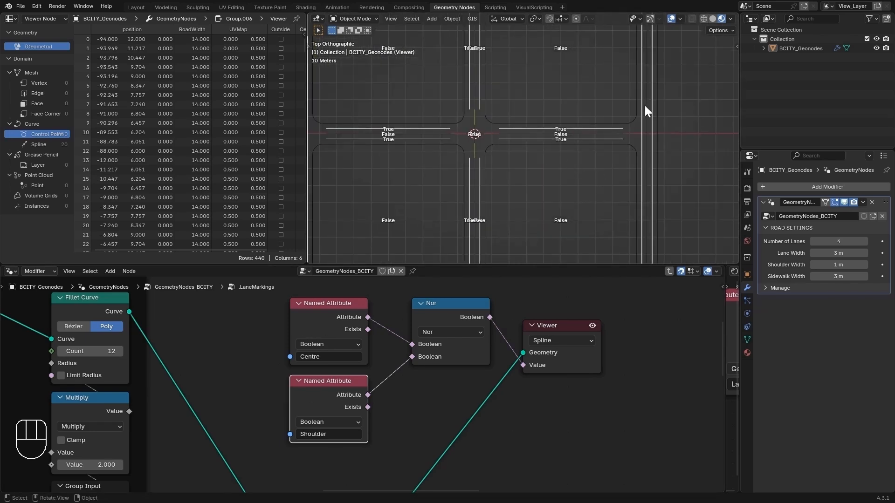
scroll(636, 120, up, 5)
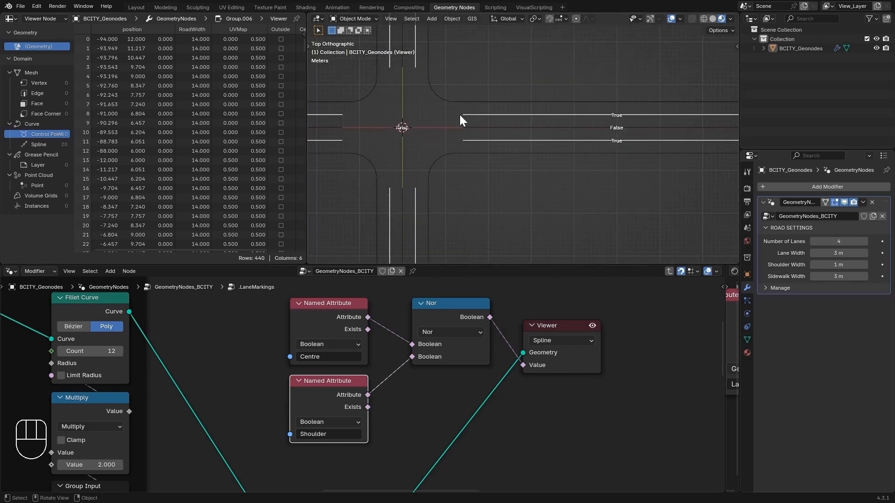
drag(555, 339, 666, 329)
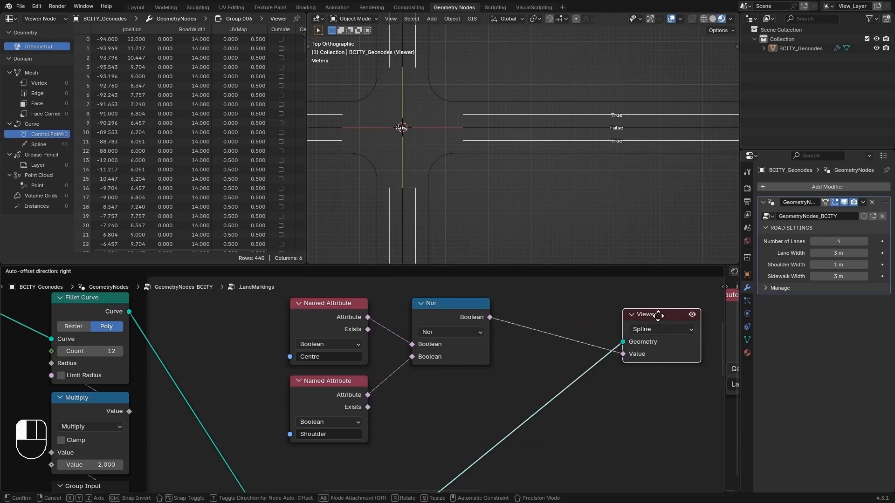
Step: Set Number of Lanes to 3 and check the Nor selection along the roads
click(814, 241)
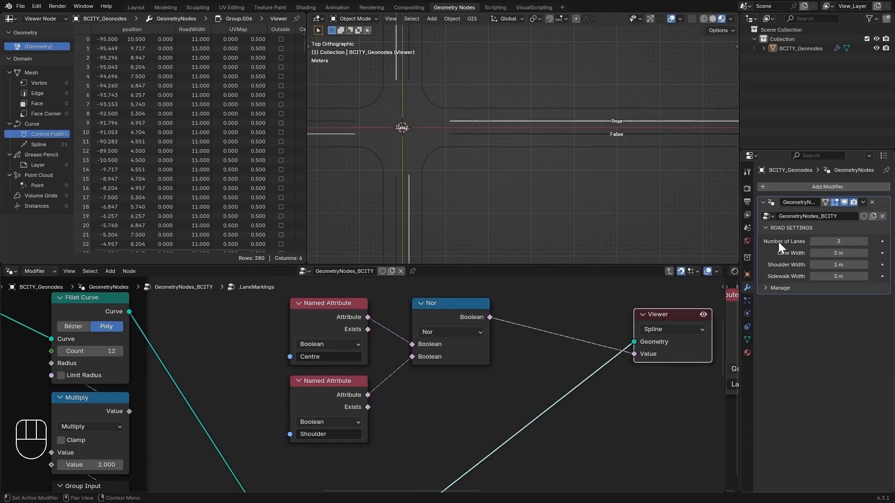
scroll(492, 155, down, 3)
scroll(532, 152, up, 2)
shift+middle_drag(531, 152, 395, 145)
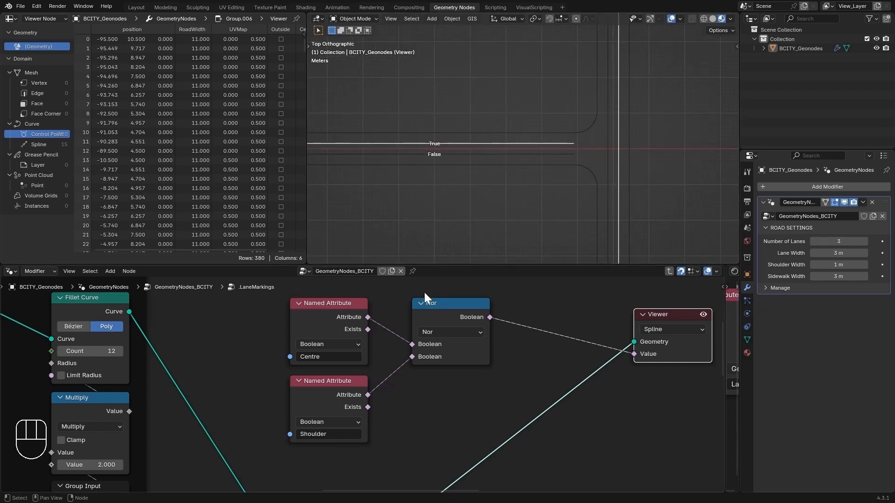
Step: Set Number of Lanes to 2 and check the Nor selection around the central intersection
click(814, 242)
scroll(514, 164, down, 3)
shift+middle_drag(513, 164, 573, 136)
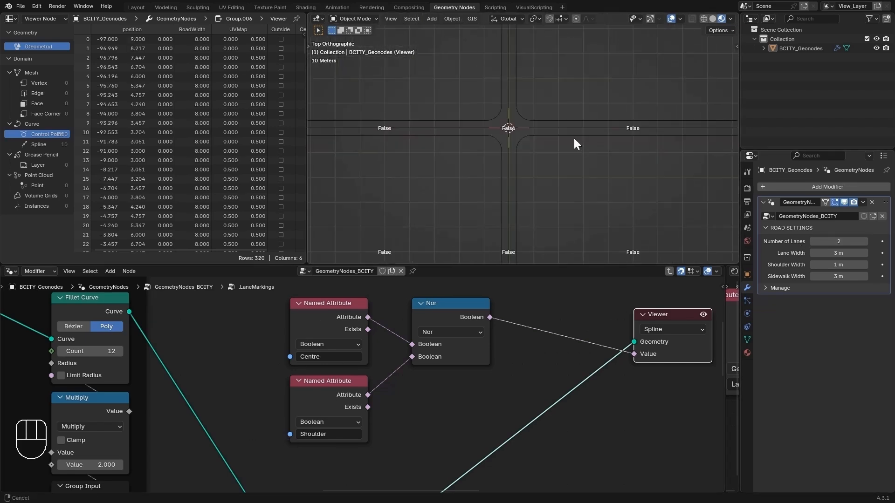
scroll(566, 138, up, 2)
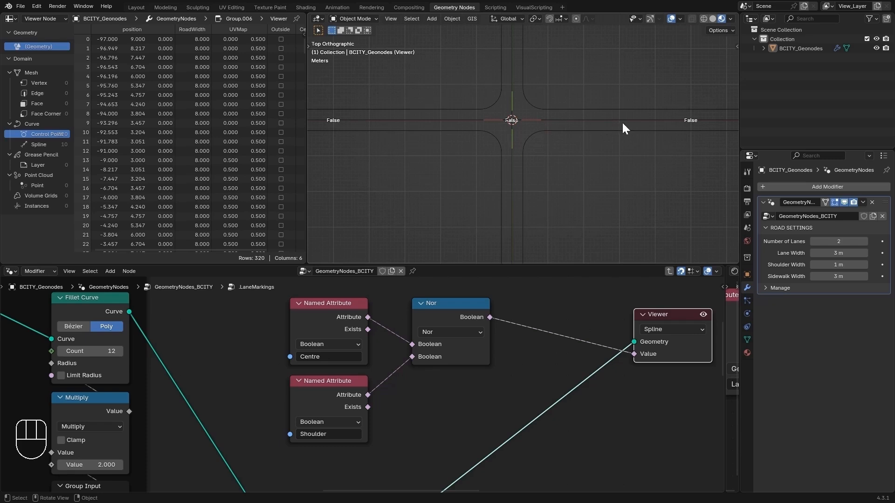
Step: Add a Group Input node above the Named Attribute nodes and shift the Nor node closer to the Viewer
middle_drag(426, 400, 433, 464)
scroll(440, 323, down, 2)
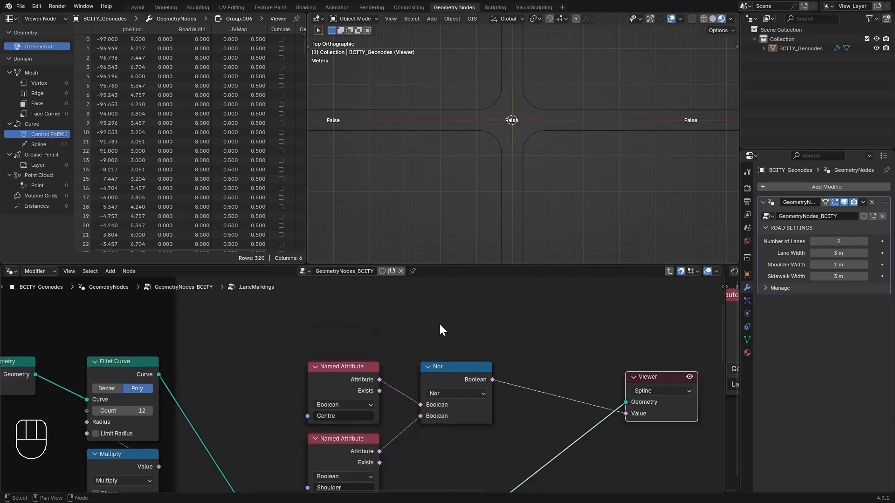
middle_drag(411, 310, 432, 338)
key(shift+a)
text(inp)
key(Return)
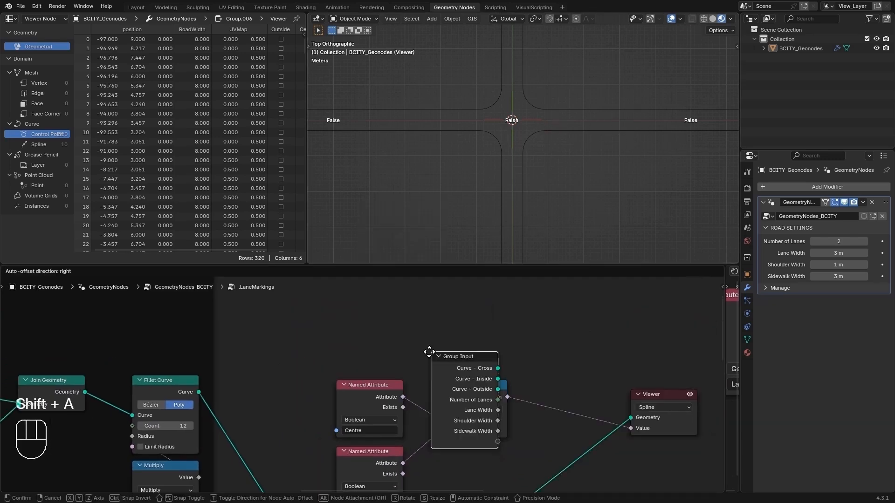
click(271, 329)
middle_drag(373, 369, 378, 325)
drag(473, 394, 559, 395)
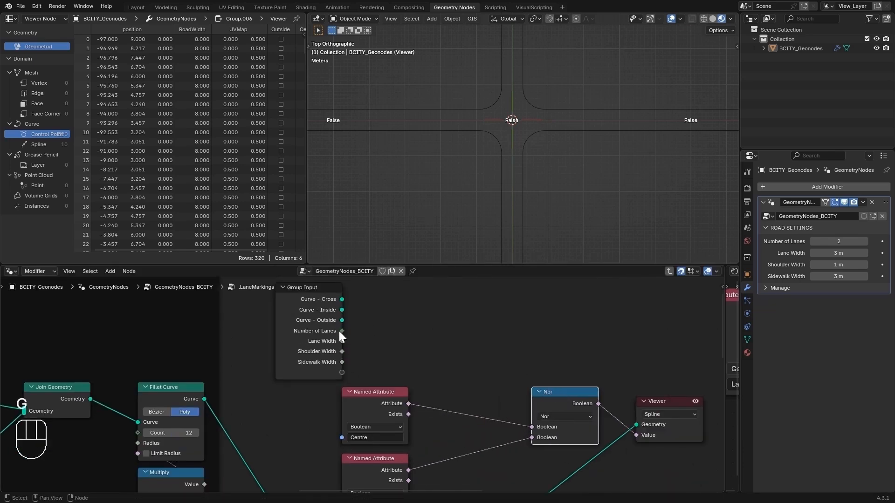
Step: Add an integer Greater Than node from the Number of Lanes input and set its B value to 2
drag(341, 331, 397, 326)
text(great)
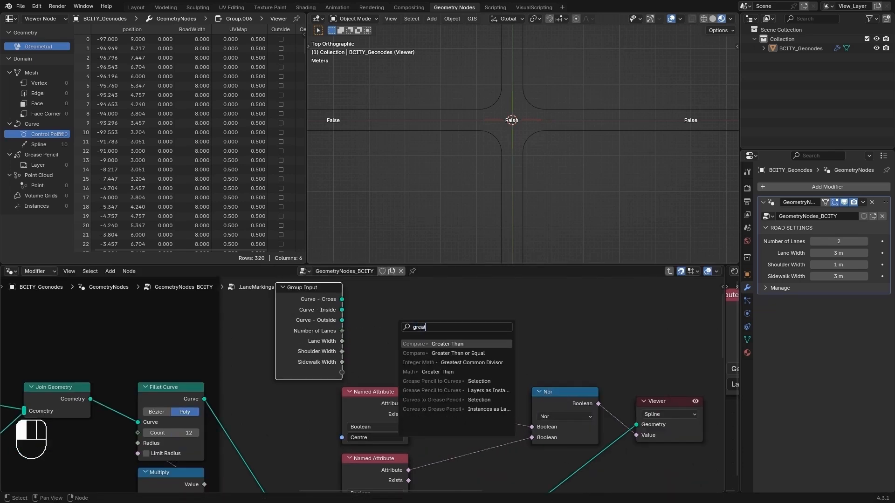
key(Return)
click(355, 315)
drag(372, 374, 389, 374)
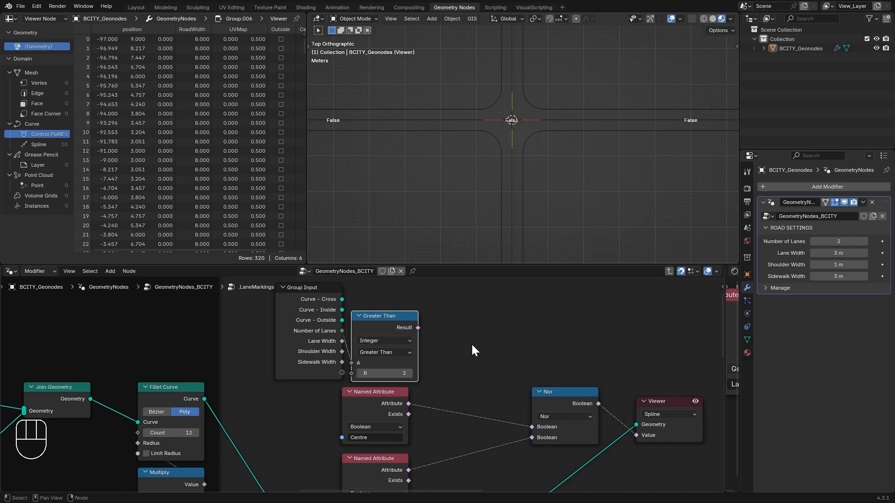
Step: Hide the unused Group Input sockets and align the Group Input and Greater Than nodes above the Centre Named Attribute node
click(322, 334)
key(ctrl+g)
key(ctrl+h)
key(g)
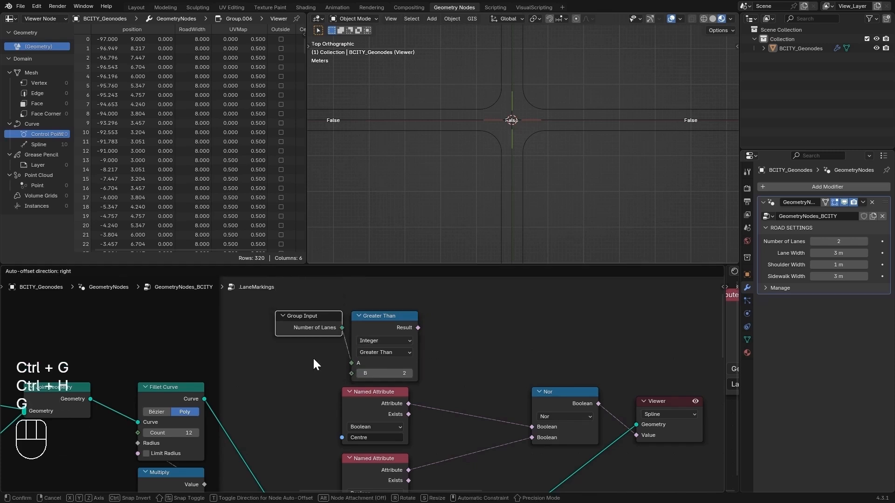
click(313, 359)
shift+click(393, 320)
key(g)
click(382, 319)
key(alt+a)
Step: Duplicate the Nor node as an And node between the Centre attribute and Nor, and connect the Greater Than result to it
click(562, 402)
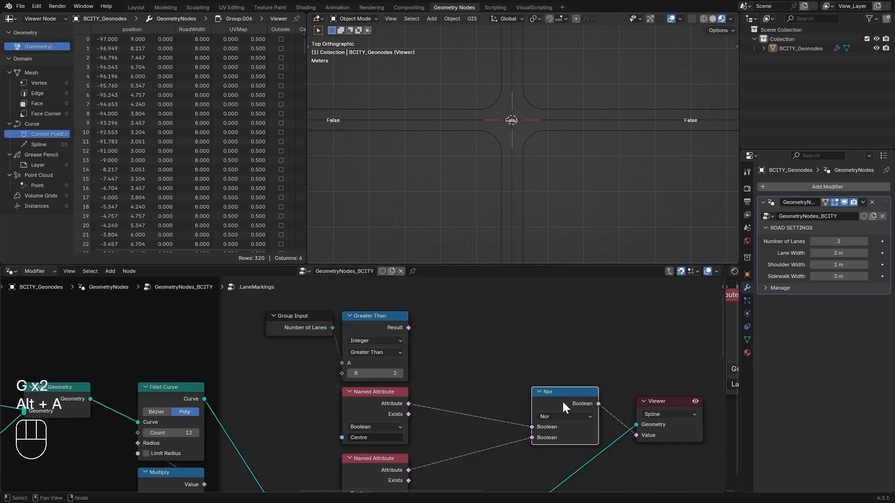
key(shift+d)
click(489, 349)
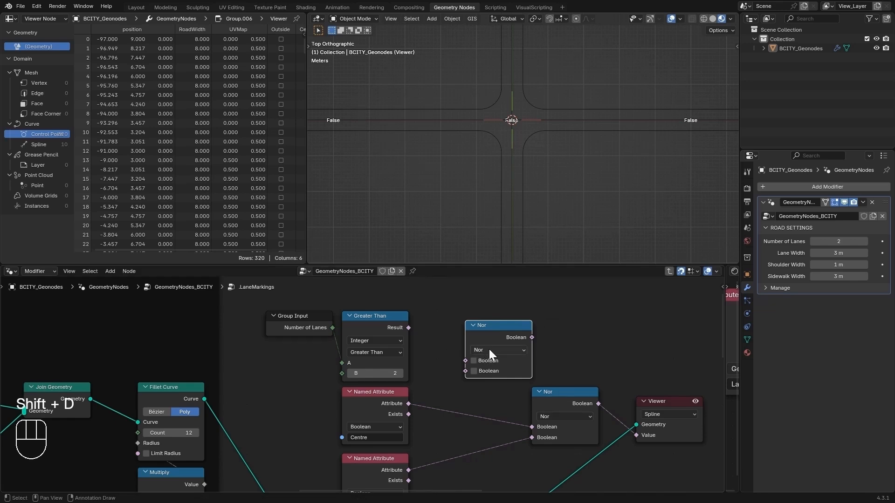
click(489, 350)
click(489, 362)
click(463, 371)
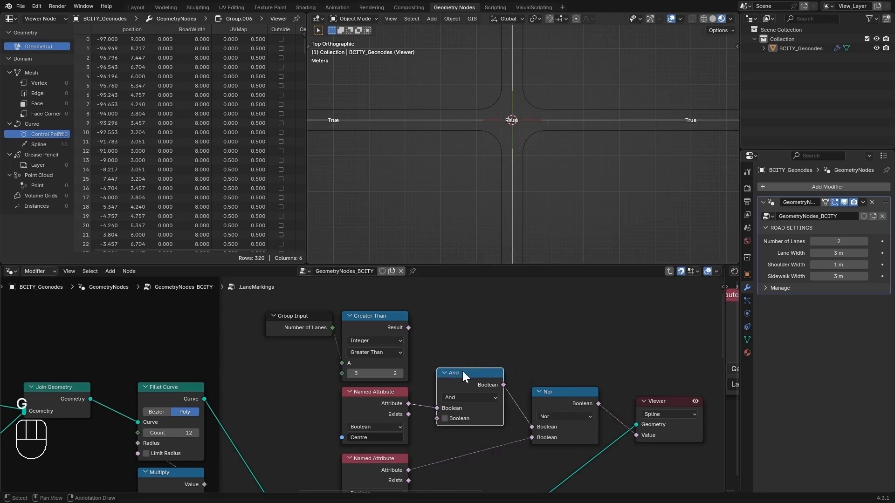
drag(409, 328, 468, 378)
key(g)
click(450, 329)
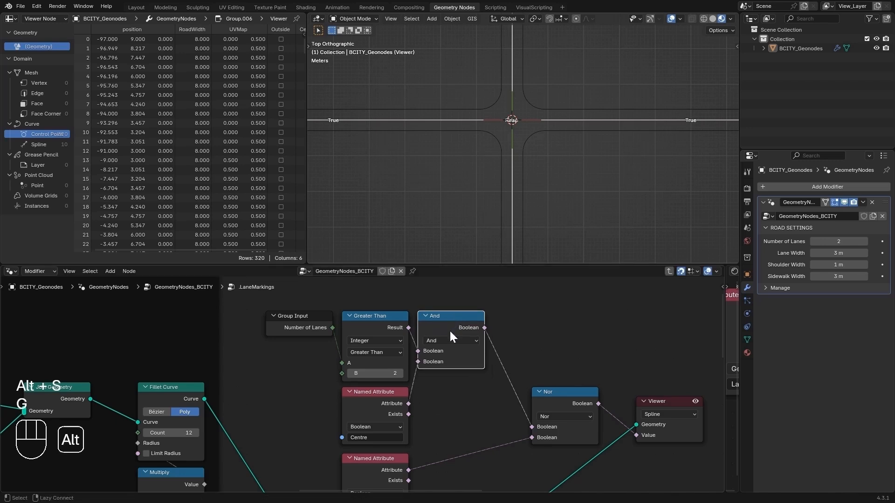
key(alt+a)
Step: Duplicate the LaneCol Store Named Attribute node onto the link before Extrude Mesh and reset the copy to default values
scroll(466, 402, up, 2)
scroll(469, 409, down, 3)
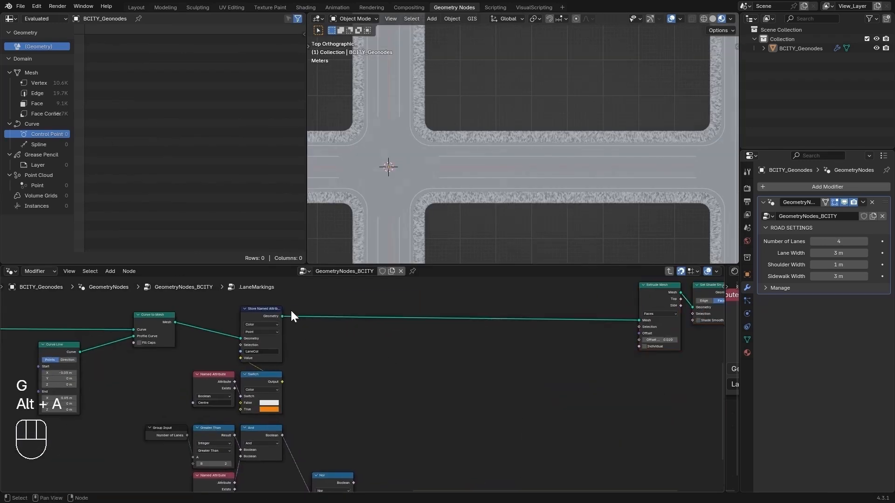
click(264, 316)
key(shift+d)
click(477, 316)
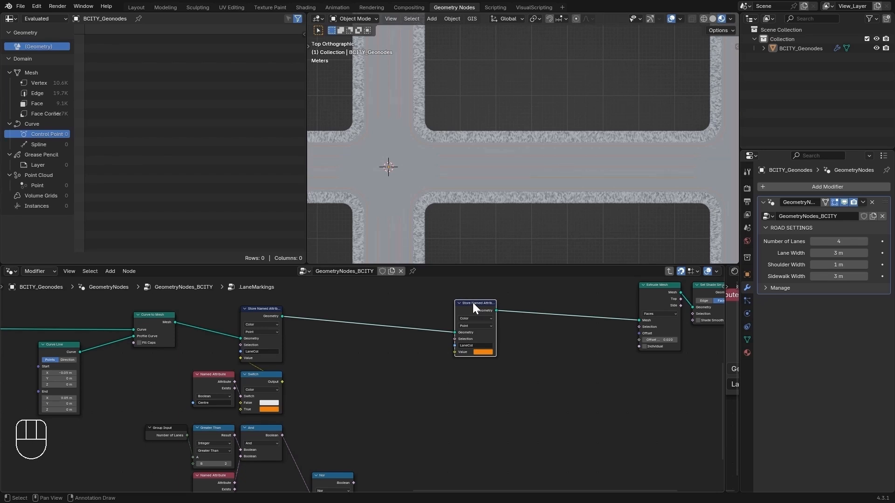
key(BackSpace)
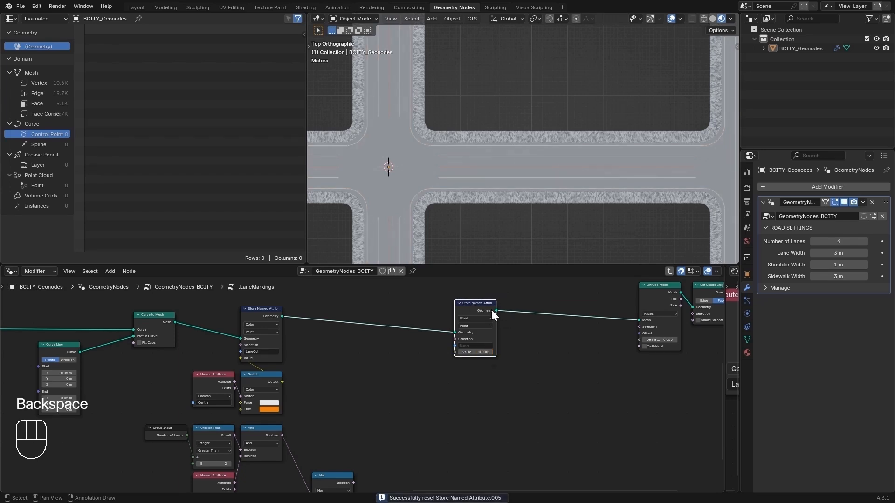
Step: Set the new Store Named Attribute node to Boolean, name it Dashed and connect the Nor output to its Value
scroll(491, 310, up, 2)
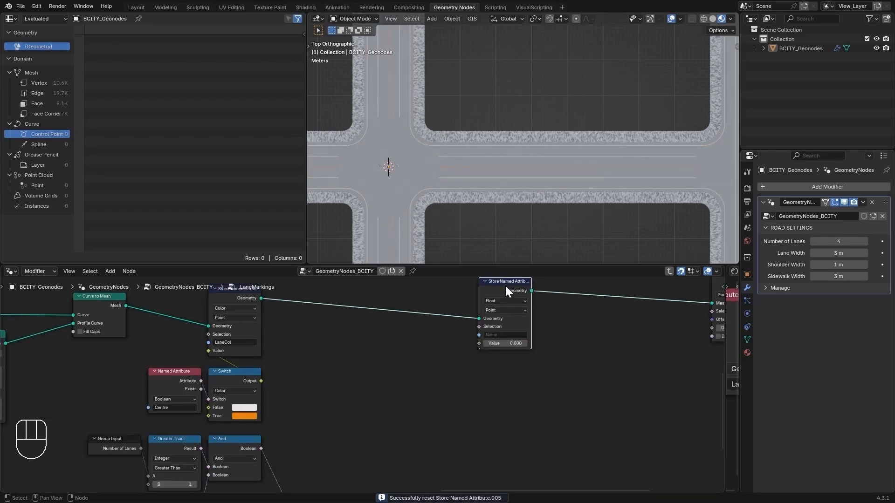
click(498, 301)
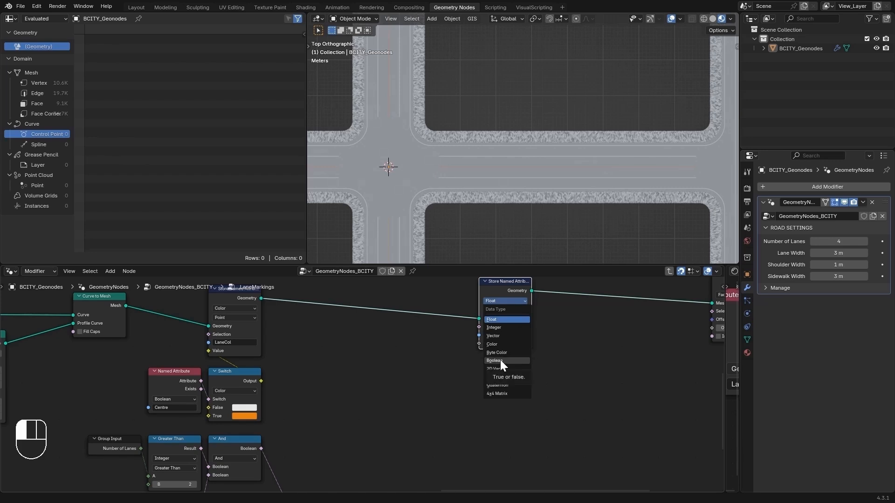
click(500, 360)
click(502, 332)
text(Dashed)
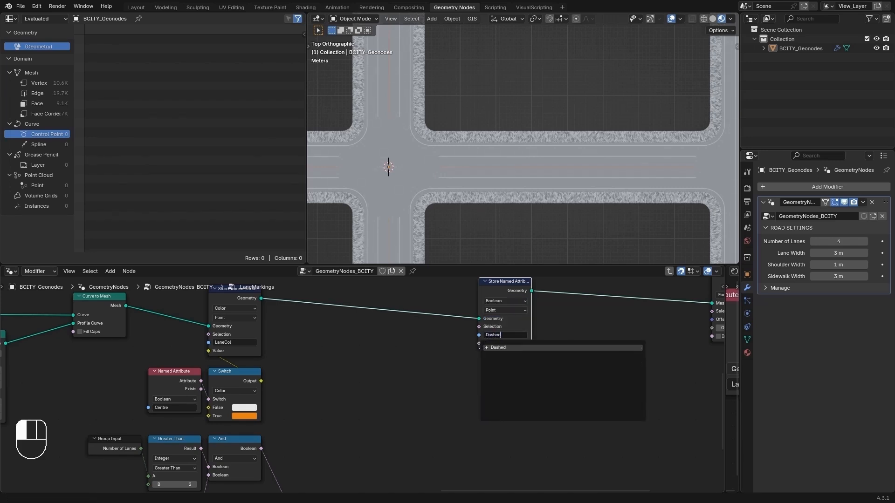
key(Return)
scroll(325, 408, down, 2)
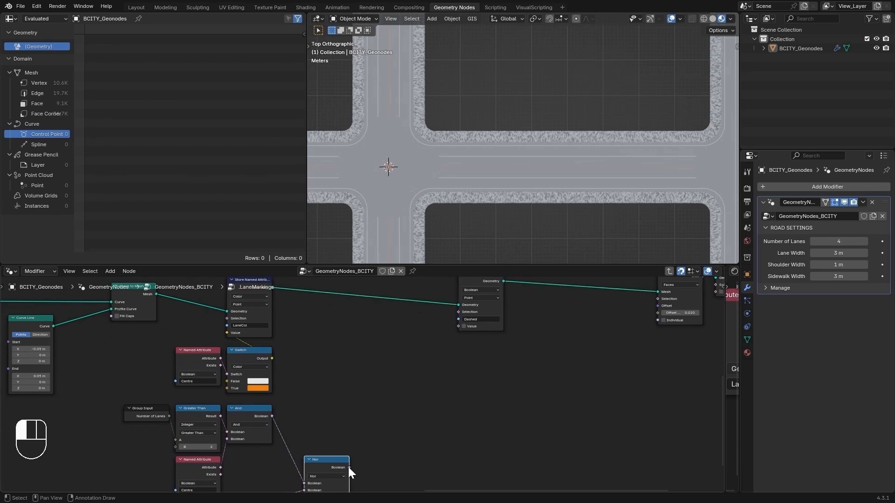
drag(349, 468, 459, 326)
Step: Examine the lane lines around the central intersection and the Attribute node setup in the bcity_lane_markings material
scroll(518, 353, down, 2)
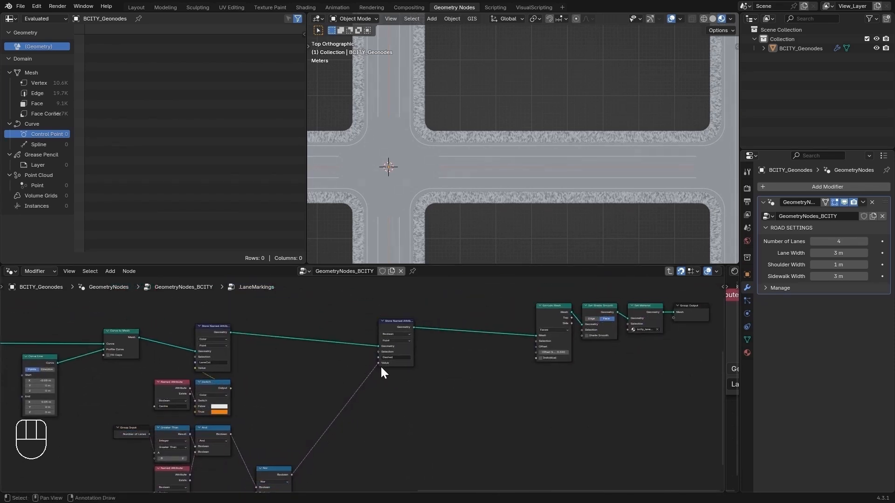
scroll(541, 183, down, 2)
shift+middle_drag(541, 182, 615, 147)
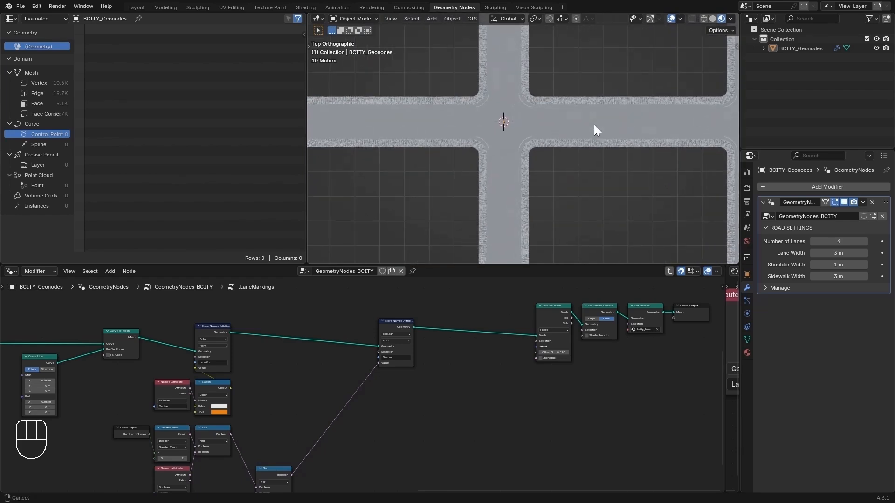
scroll(554, 136, up, 2)
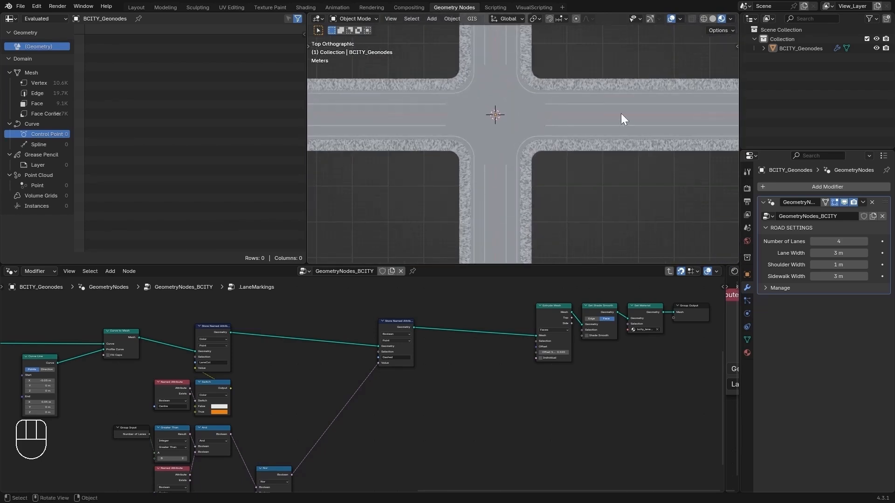
scroll(580, 151, down, 2)
shift+middle_drag(722, 155, 590, 181)
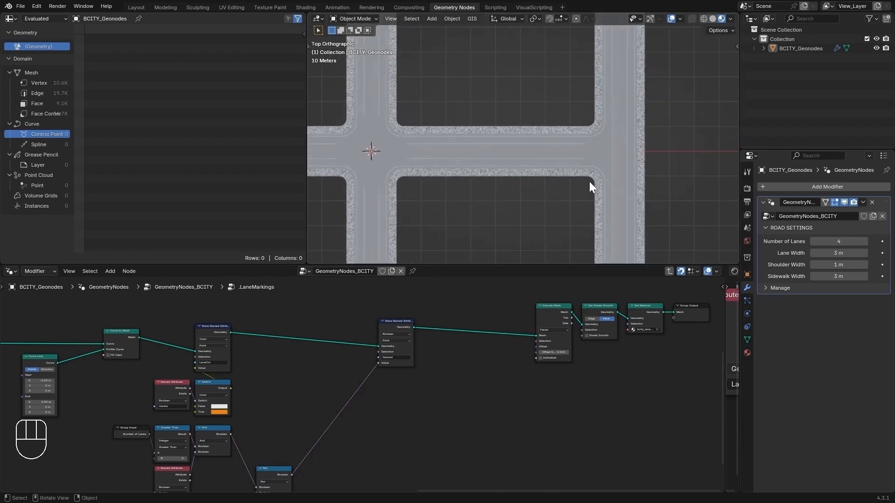
scroll(536, 177, up, 6)
shift+middle_drag(394, 164, 528, 150)
scroll(527, 151, up, 1)
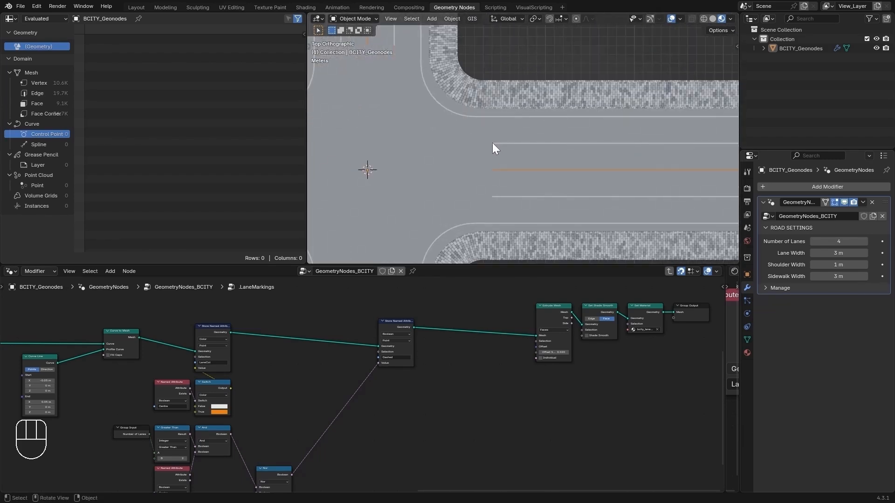
drag(725, 314, 431, 314)
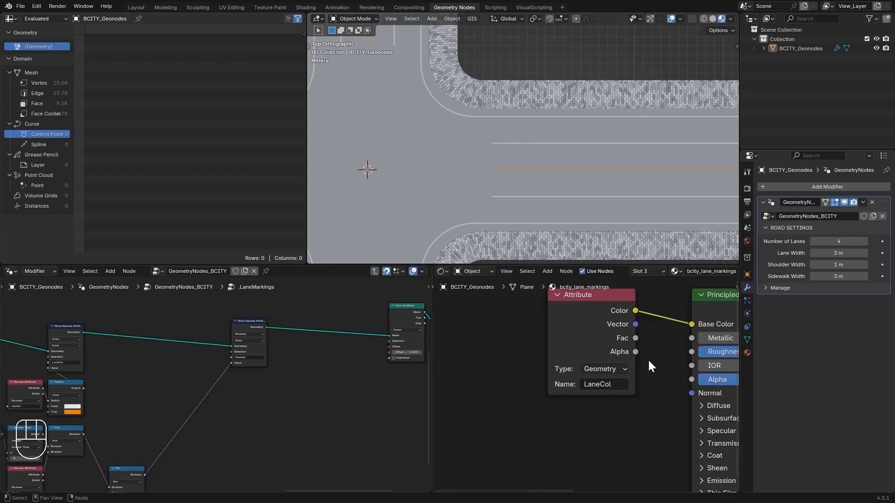
key(Home)
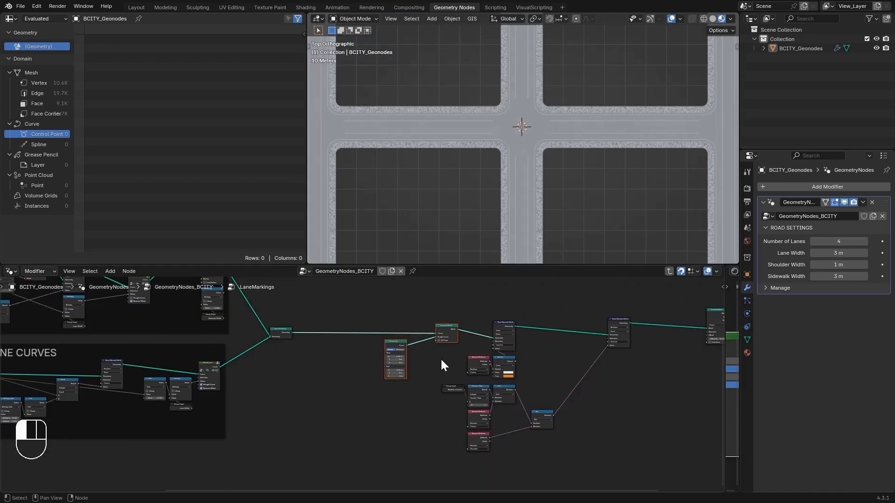
Step: Move the Curve Line and Curve to Mesh nodes closer to Join Geometry, leaving room before the LaneCol Store Named Attribute node
key(g)
click(394, 372)
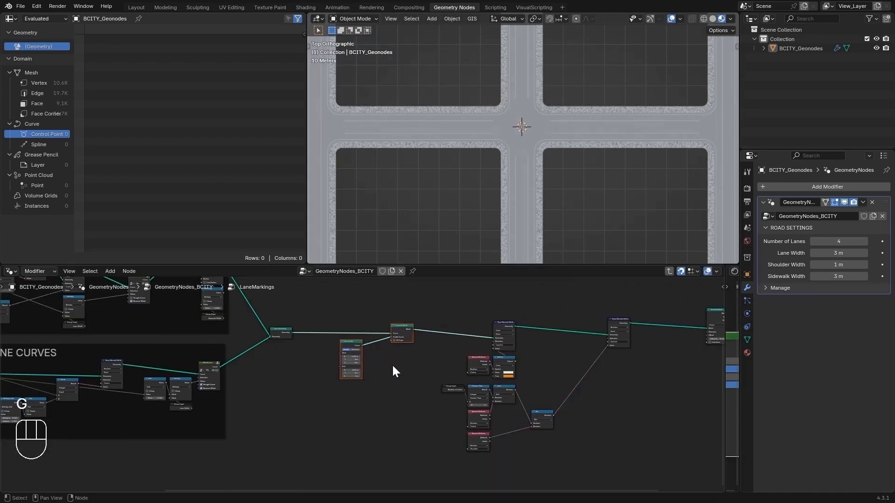
scroll(307, 363, up, 3)
key(alt+a)
Step: Insert a Store Named Attribute node between Curve to Mesh and the LaneCol Store Named Attribute node
scroll(415, 373, up, 2)
key(shift+a)
mouse_move(482, 388)
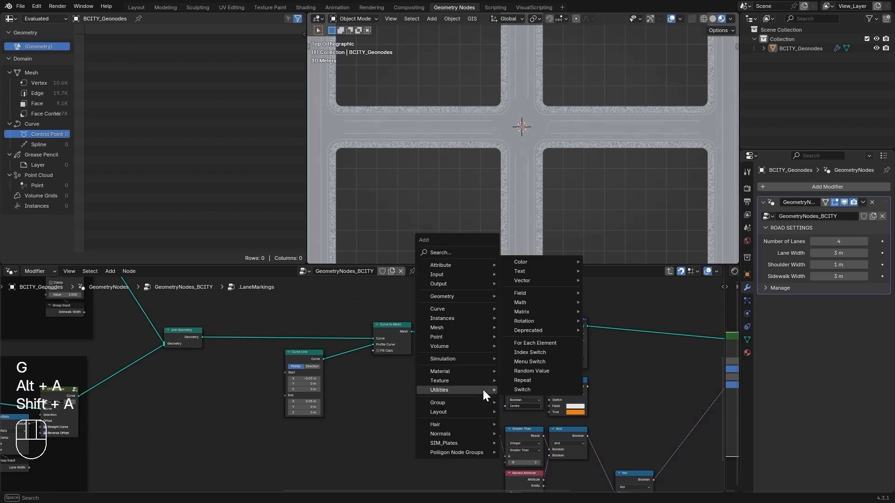
text(store)
key(Return)
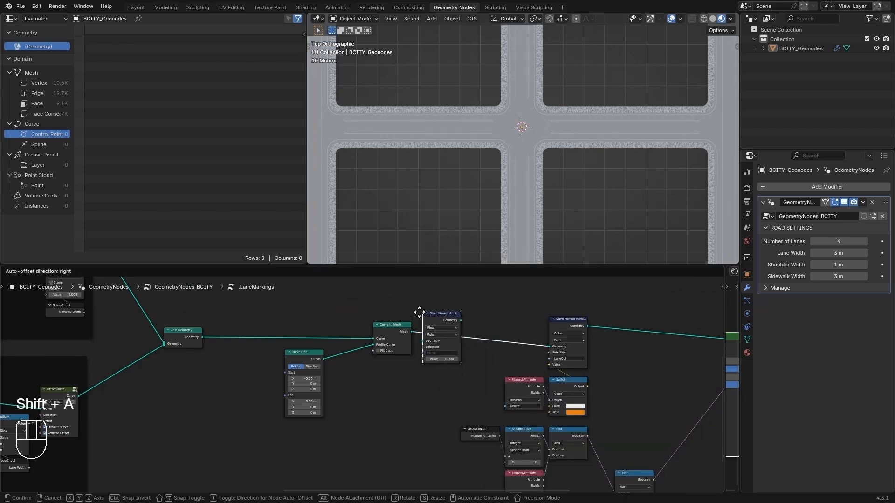
click(418, 318)
Step: Set the inserted Store Named Attribute node to 2D Vector on the Face Corner domain with the name UVMap
scroll(442, 351, up, 2)
click(460, 318)
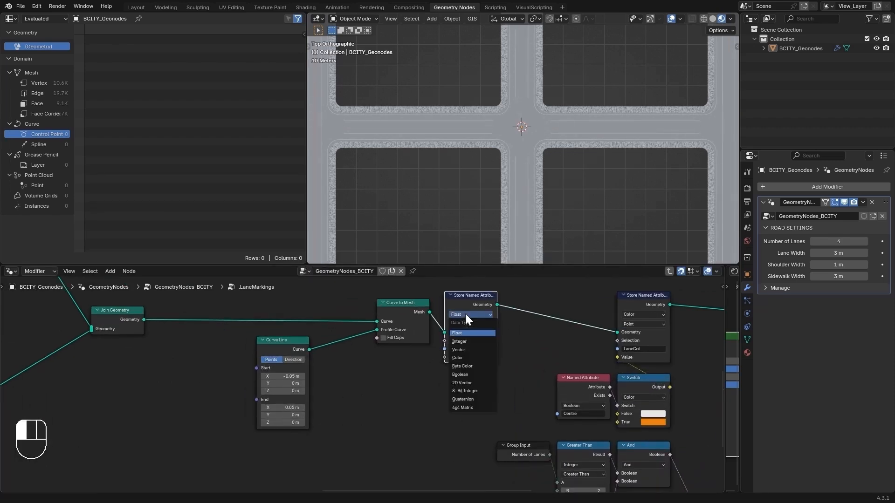
click(462, 385)
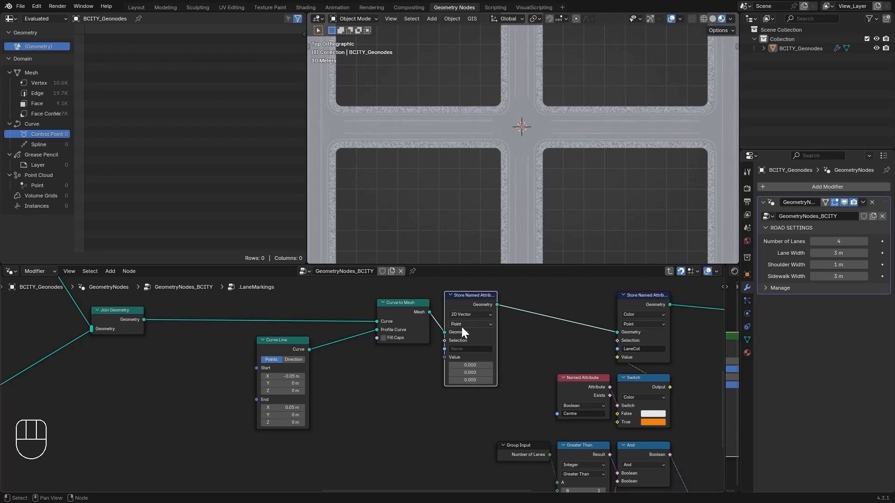
click(462, 325)
click(460, 368)
click(468, 349)
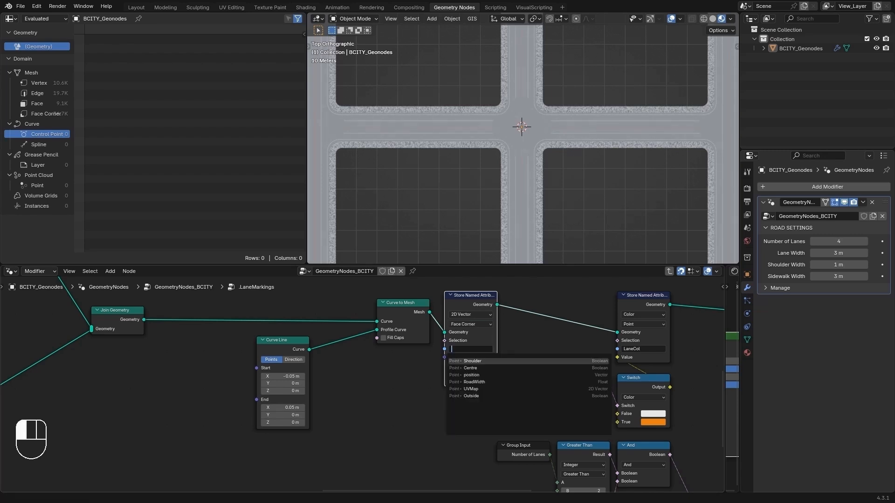
click(465, 389)
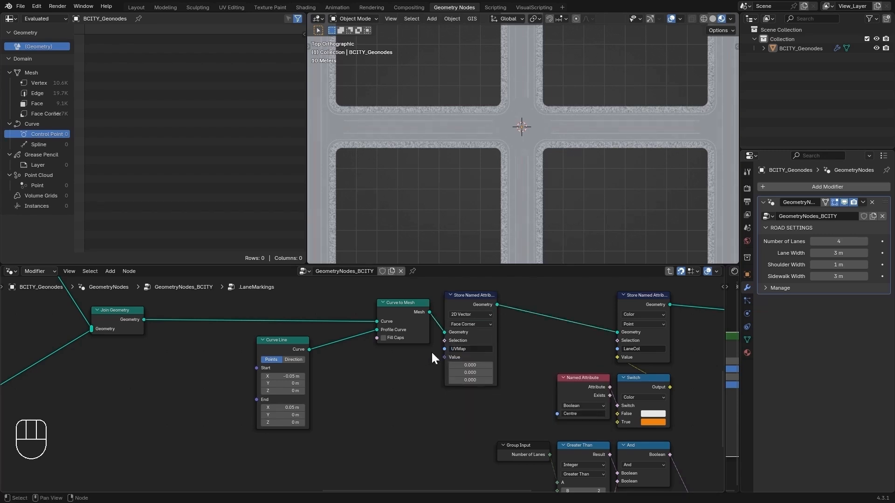
Step: Add a Combine XYZ node below Curve to Mesh and connect its Vector to the UVMap node's Value
key(shift+a)
text(comb)
key(Return)
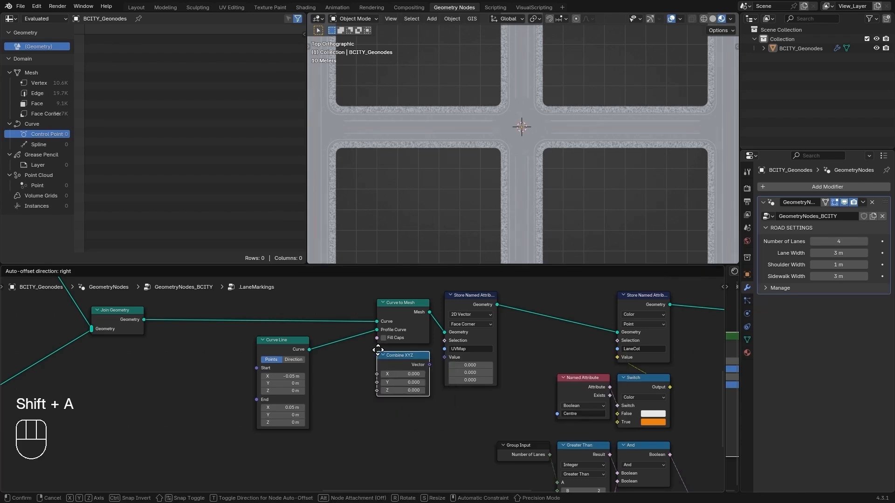
click(404, 353)
drag(429, 365, 445, 357)
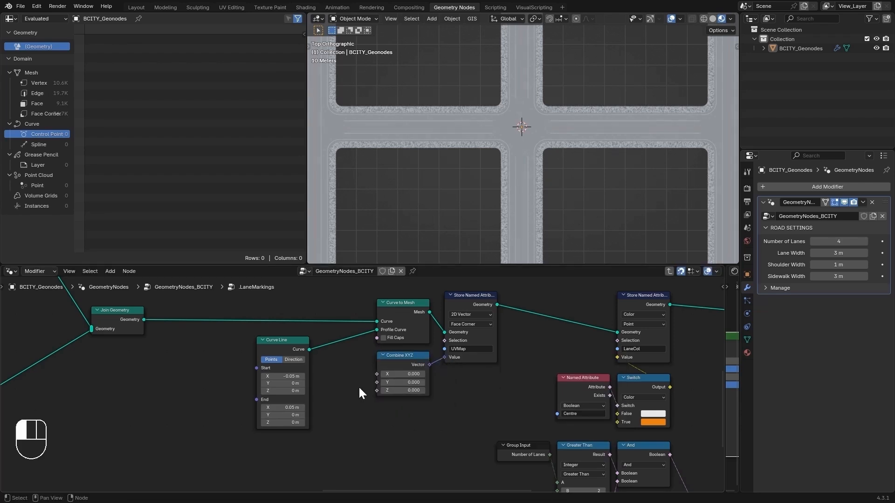
Step: Insert a Capture Attribute node between Join Geometry and Curve to Mesh, and move the Curve Line node beneath it
scroll(359, 386, left, 5)
key(shift+a)
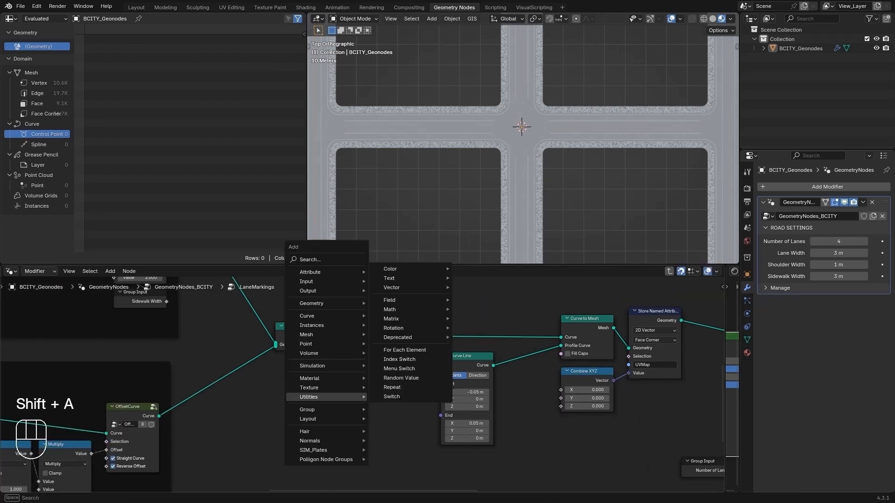
text(cap)
key(Return)
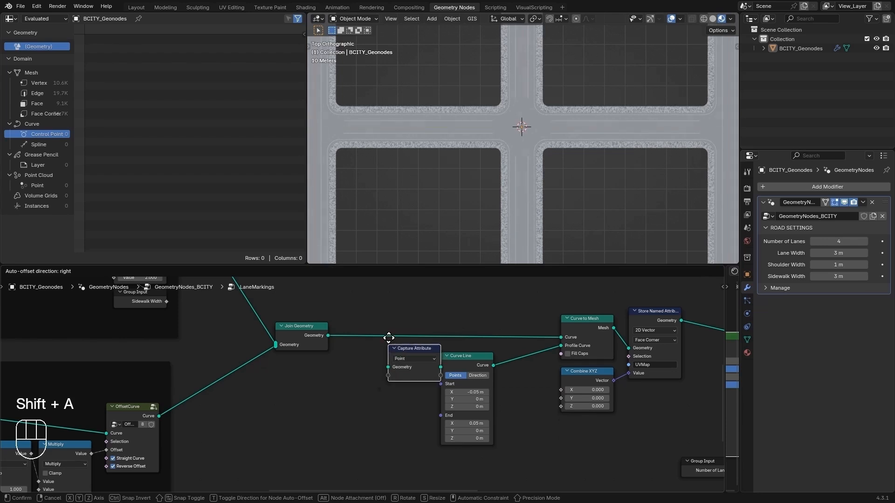
click(444, 357)
click(445, 357)
key(g)
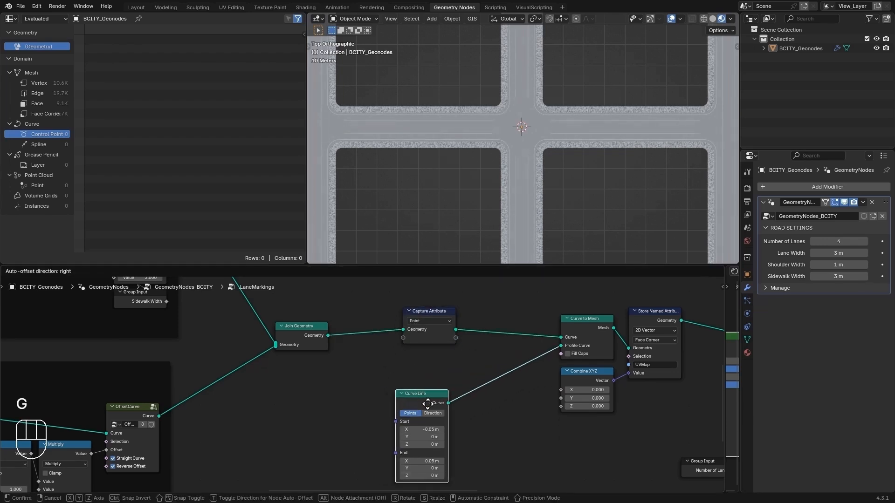
key(g)
click(437, 394)
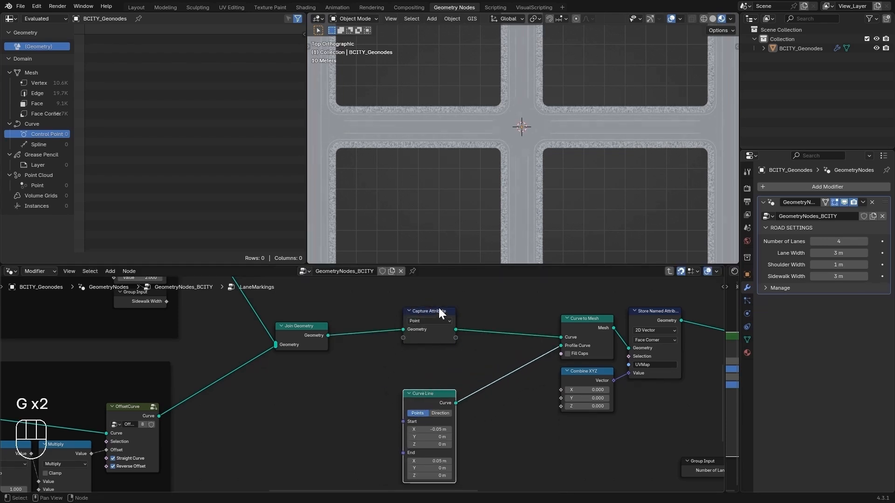
Step: Duplicate the Capture Attribute node onto the Curve Line link and align the copy below the original, with Curve Line before it
key(shift+d)
click(504, 368)
click(438, 401)
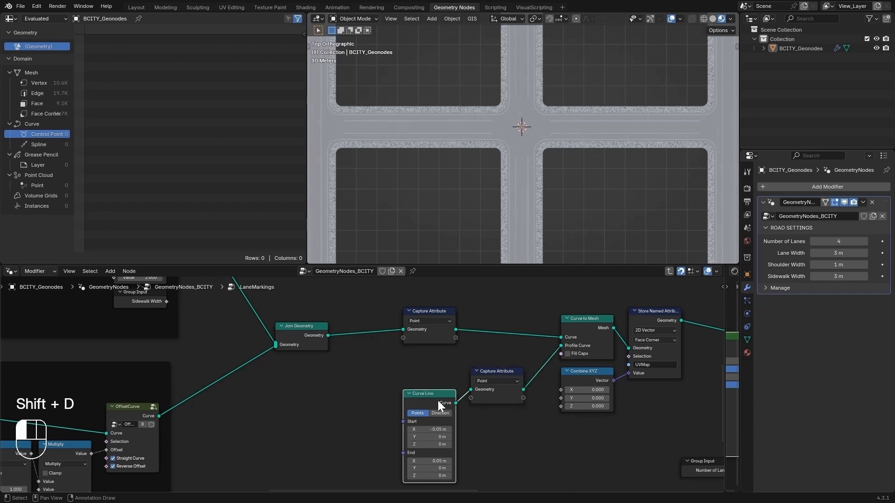
key(g)
click(371, 416)
click(501, 373)
key(g)
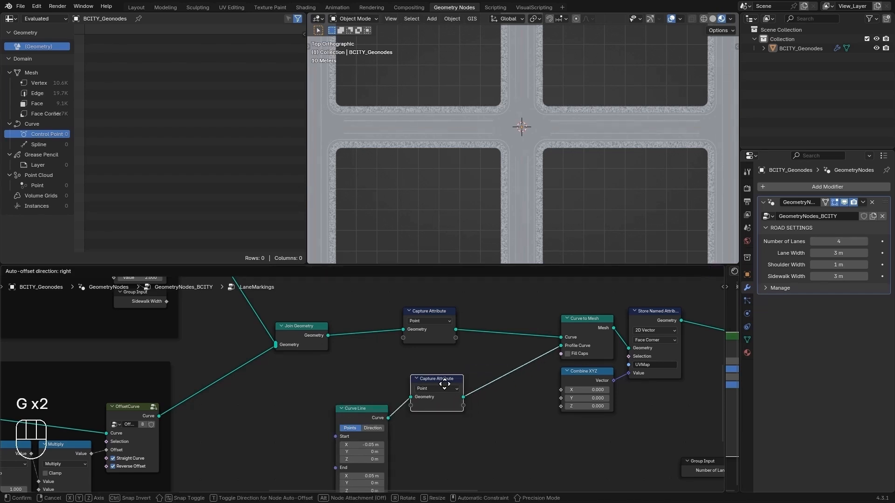
click(436, 383)
Step: Add a Spline Parameter node above the Curve Line node, in front of the two Capture Attribute nodes
key(shift+a)
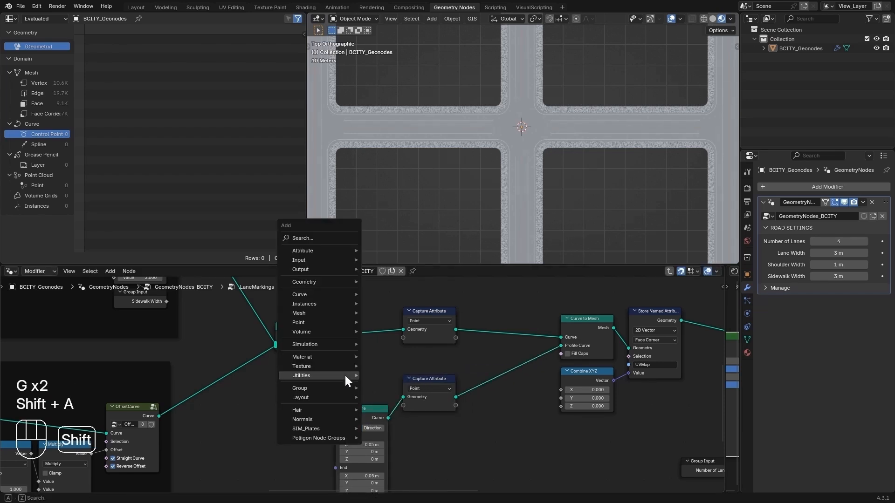
text(spline)
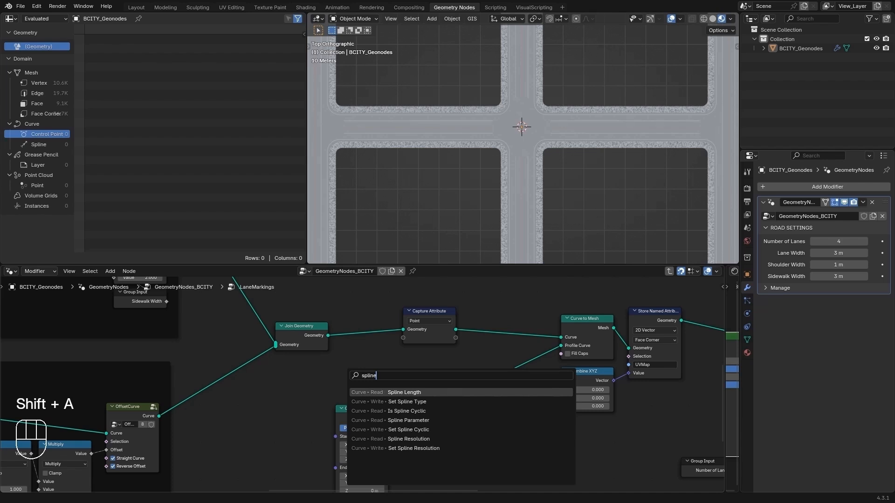
key(Down)
key(Down)
key(Return)
click(339, 348)
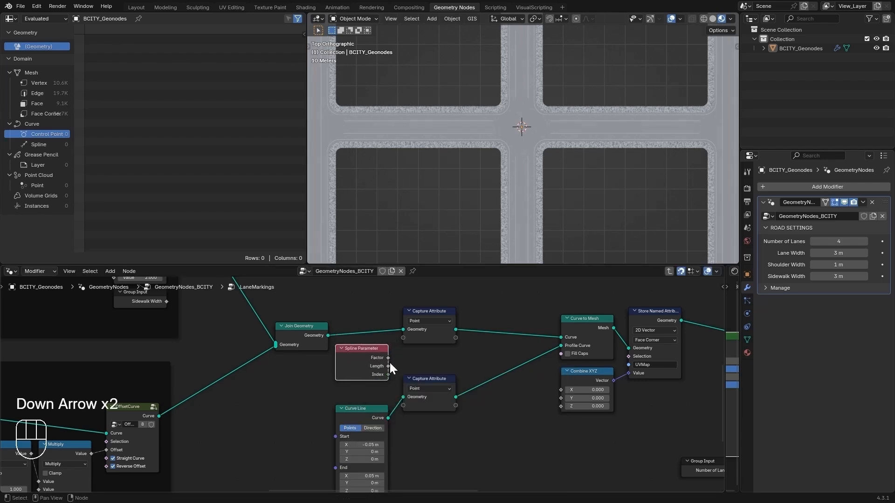
Step: Capture the Spline Parameter Length in both Capture Attribute nodes and connect their Length outputs to the X and Y of Combine XYZ
drag(389, 366, 397, 402)
drag(455, 336, 558, 392)
drag(457, 405, 560, 399)
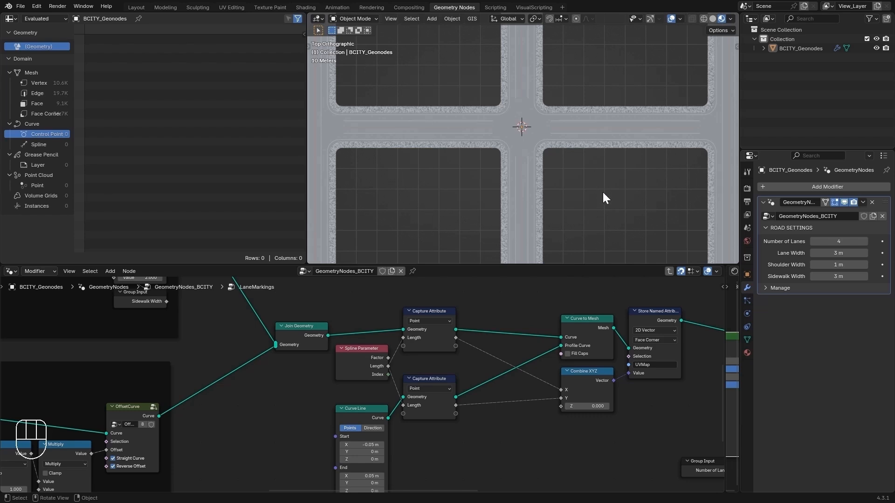
Step: Examine the lane lines around the outer corner of the road network in the viewport
shift+middle_drag(603, 191, 494, 55)
scroll(659, 197, up, 2)
scroll(603, 197, up, 3)
shift+middle_drag(660, 197, 580, 110)
shift+middle_drag(596, 214, 558, 192)
scroll(591, 210, up, 2)
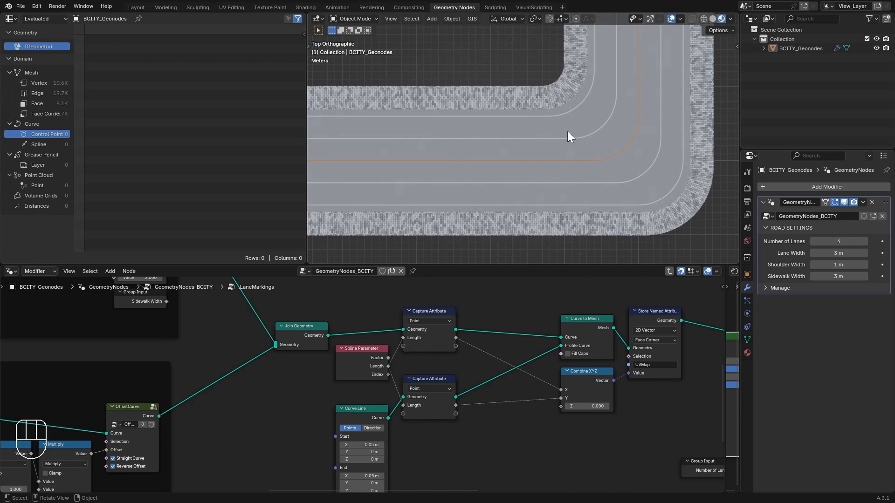
scroll(567, 131, up, 1)
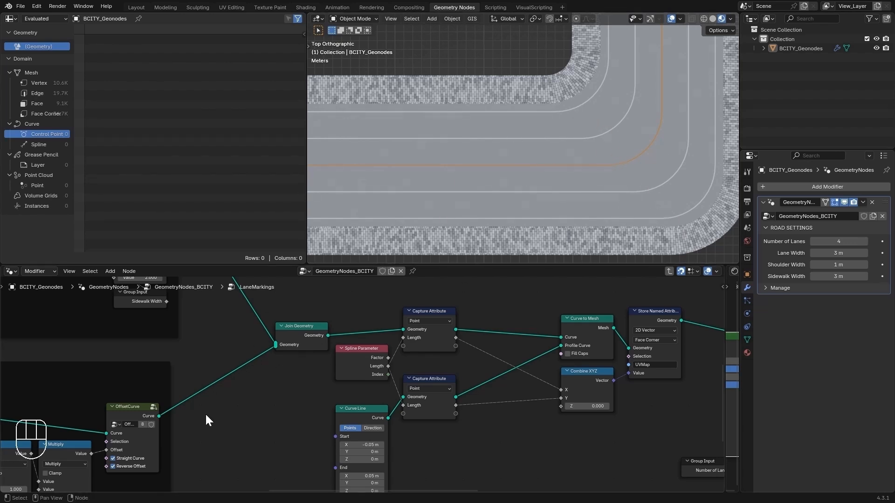
Step: Insert the CurveToSpline group node on the link between Fillet Curve and the final Join Geometry node
scroll(194, 430, down, 3)
middle_drag(194, 430, 433, 432)
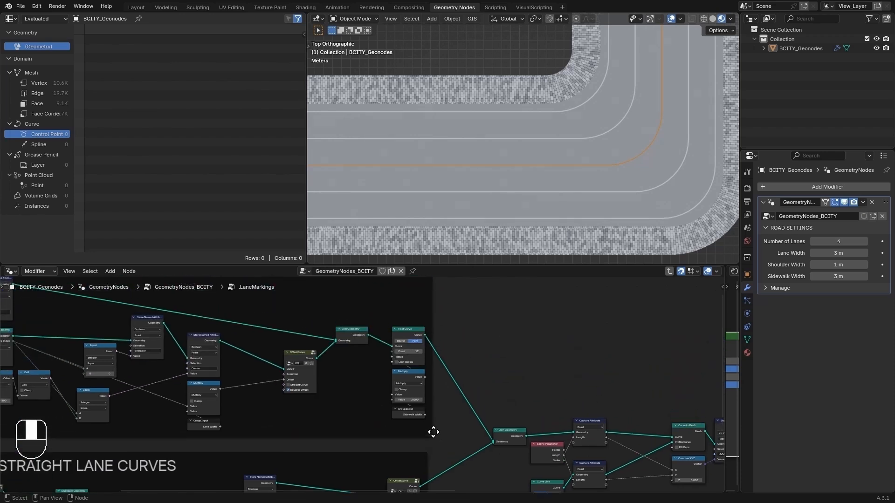
scroll(434, 432, up, 1)
key(shift+a)
mouse_move(455, 339)
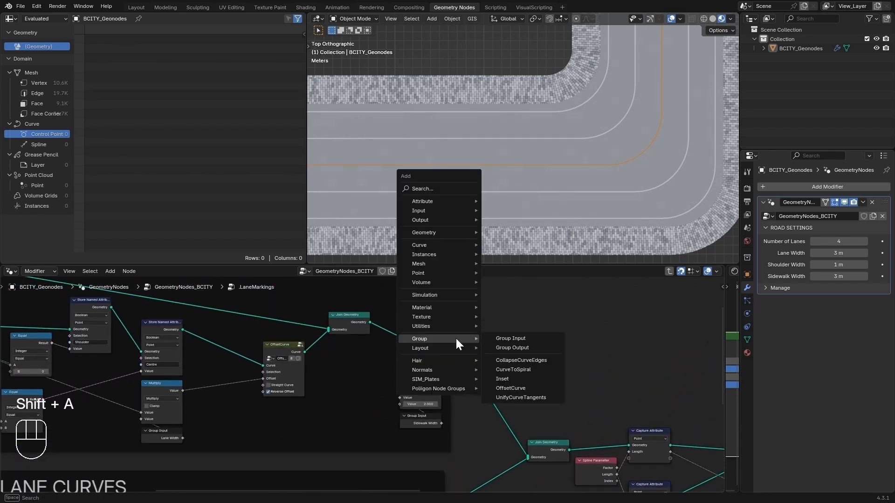
click(518, 369)
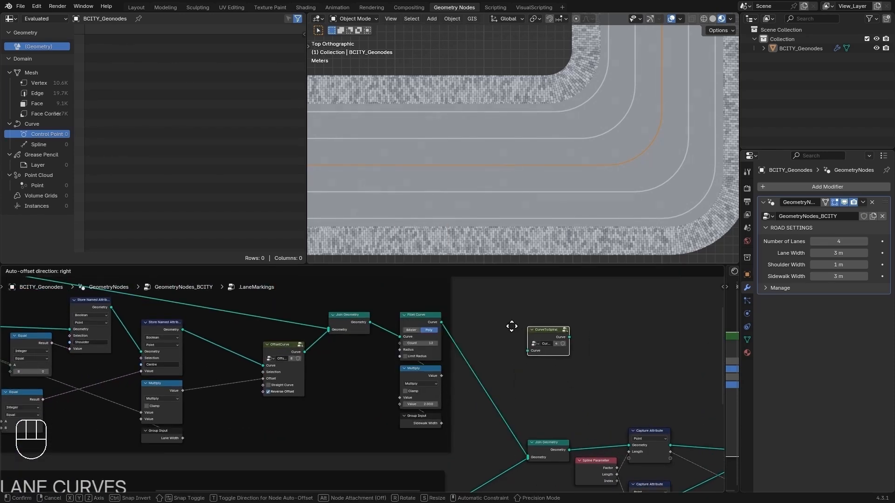
click(461, 362)
Step: Move the CurveToSpline node directly beside Fillet Curve so it sits within the Cyclical Lane Curves frame
scroll(498, 342, down, 1)
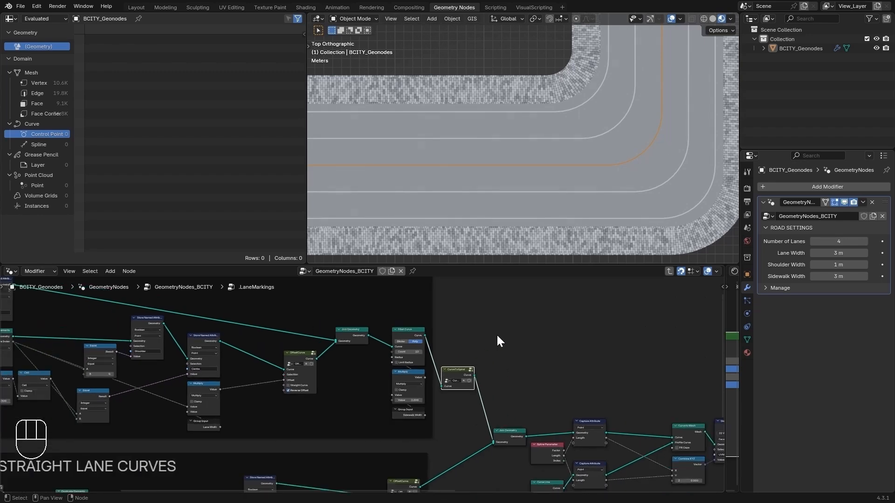
middle_drag(498, 337, 559, 363)
scroll(560, 368, up, 3)
key(g)
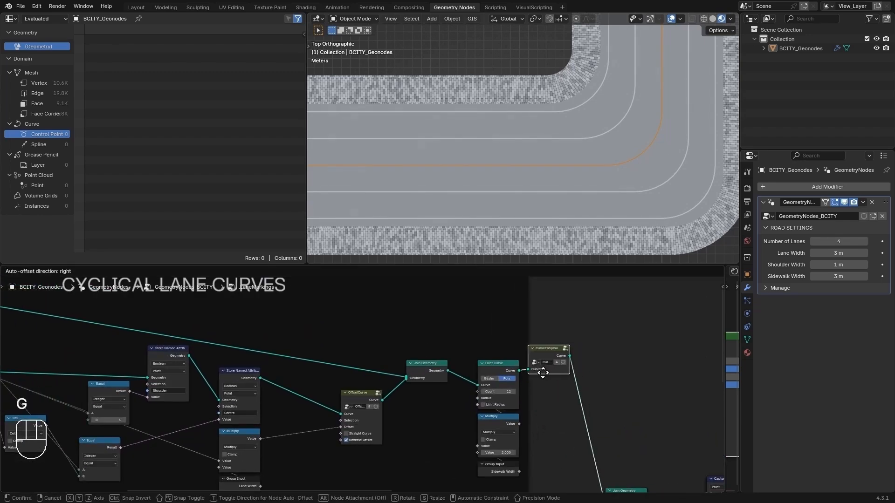
click(443, 344)
key(g)
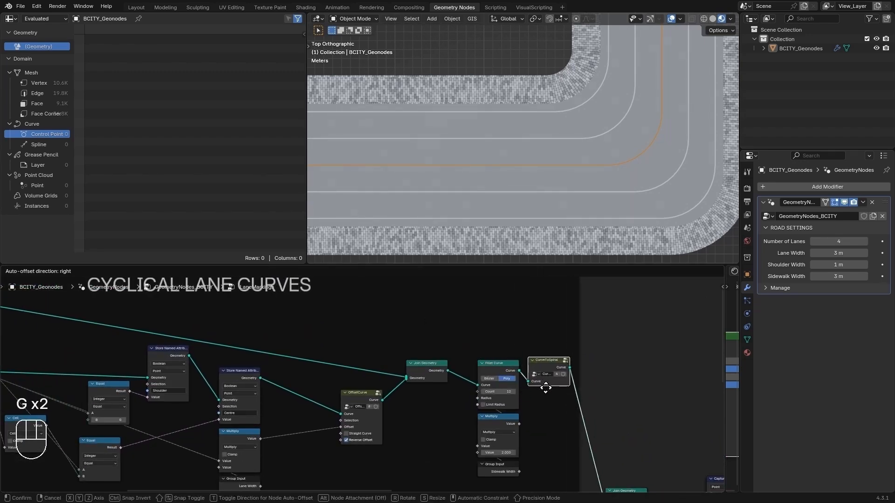
click(546, 388)
key(alt+a)
Step: Widen the shader editor, add a Texture Coordinate node to the bcity_lane_markings material and preview its UV output
scroll(652, 382, down, 3)
middle_drag(664, 381, 375, 315)
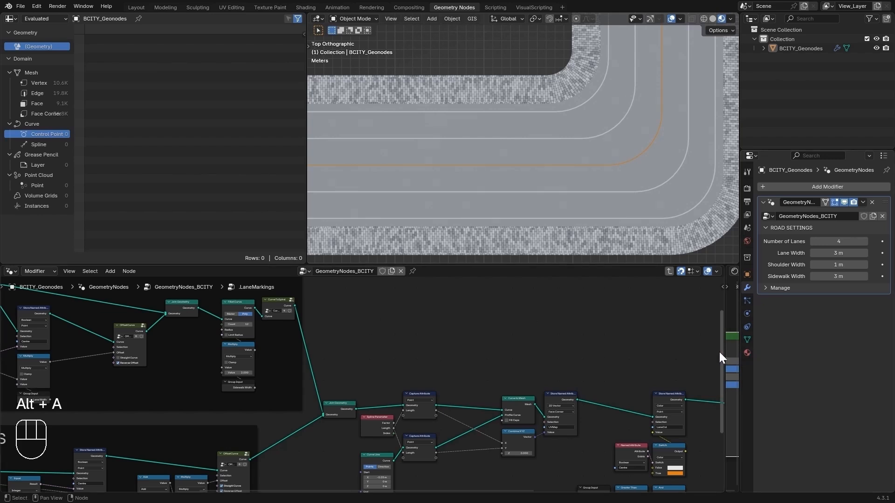
drag(724, 353, 223, 356)
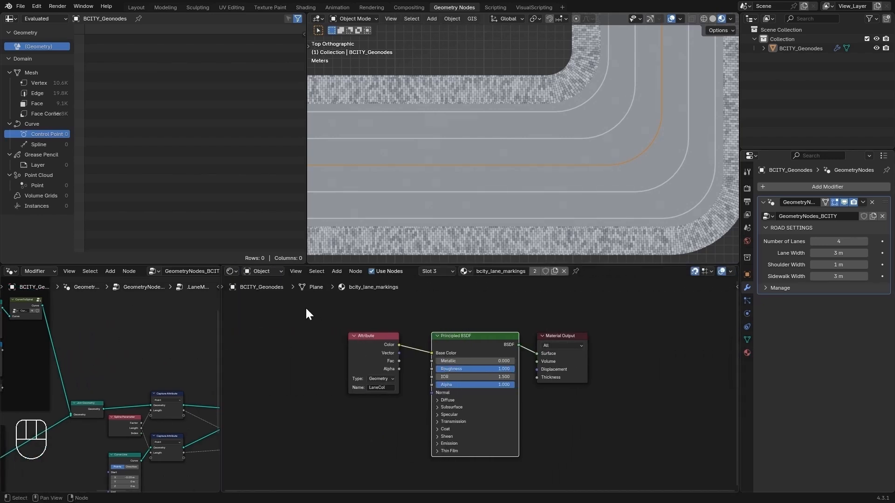
middle_drag(306, 310, 414, 346)
key(shift+a)
text(coo)
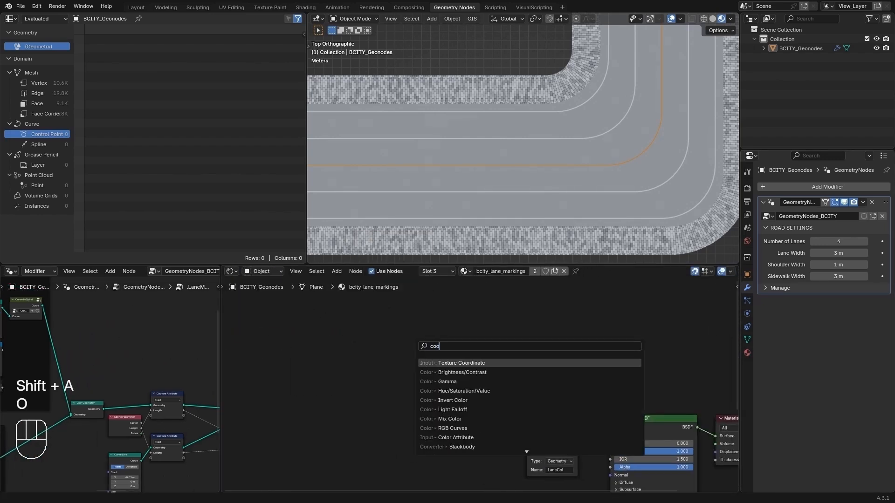
key(Return)
click(405, 321)
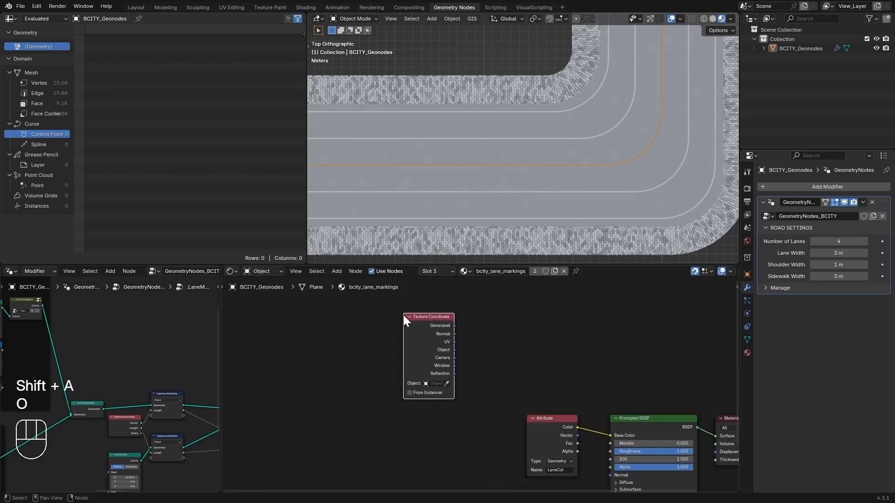
ctrl+shift+click(441, 324)
Step: Examine the previewed UV colours along the lane lines, from the whole intersection down to a single line's end
scroll(496, 160, down, 8)
key(alt+a)
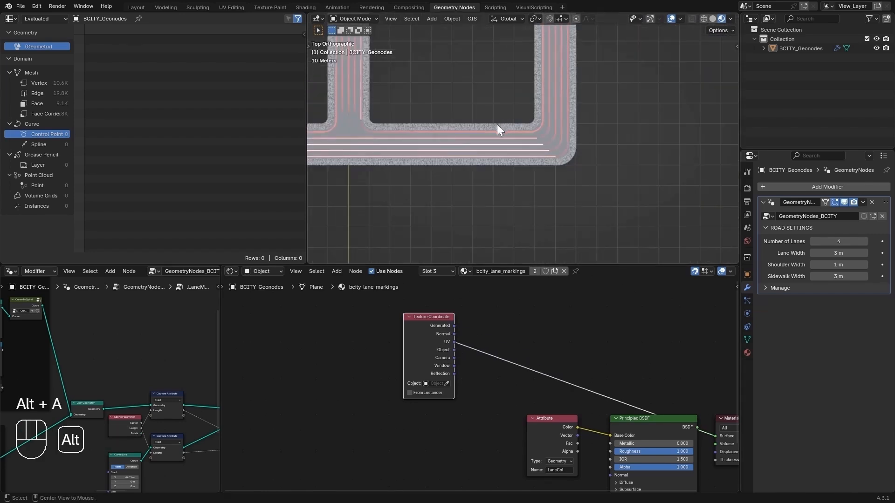
scroll(480, 106, down, 2)
shift+middle_drag(469, 92, 583, 180)
key(alt+a)
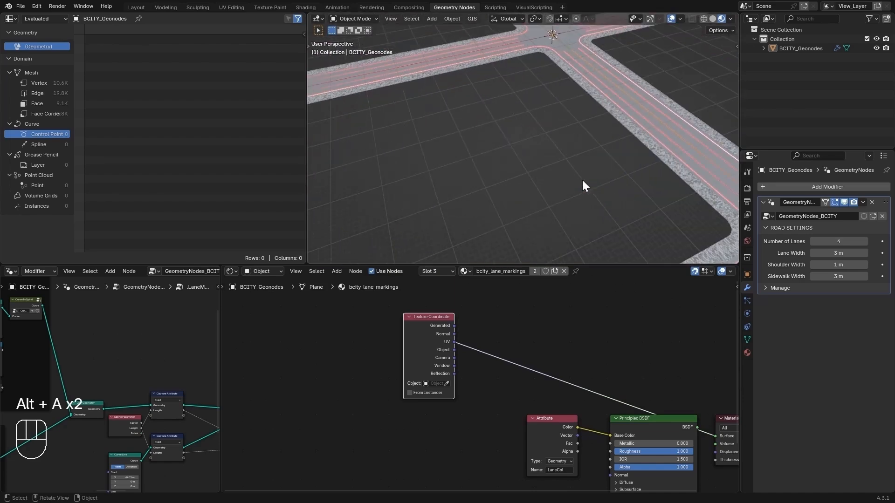
middle_drag(589, 116, 584, 128)
shift+middle_drag(581, 71, 595, 152)
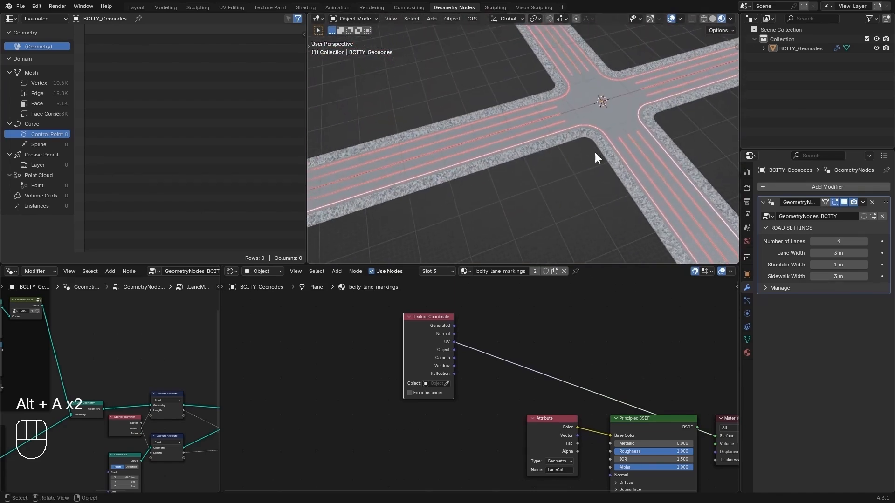
scroll(583, 106, up, 5)
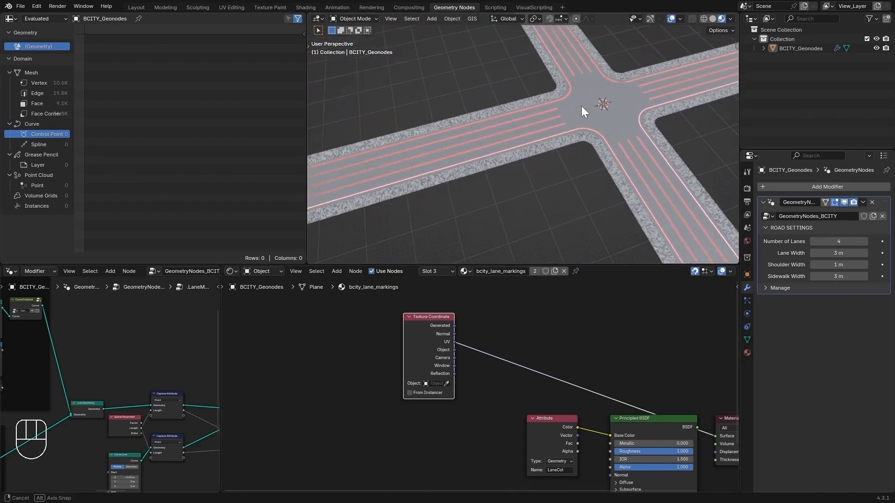
scroll(433, 124, down, 6)
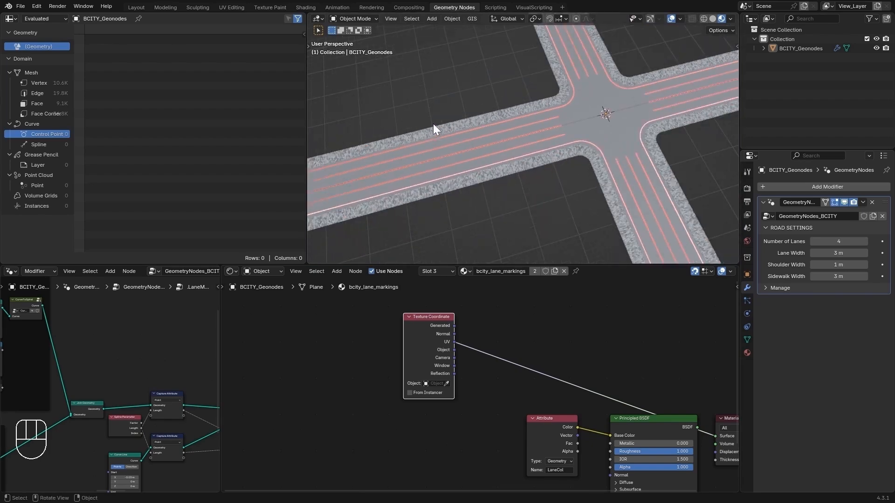
middle_drag(432, 124, 638, 105)
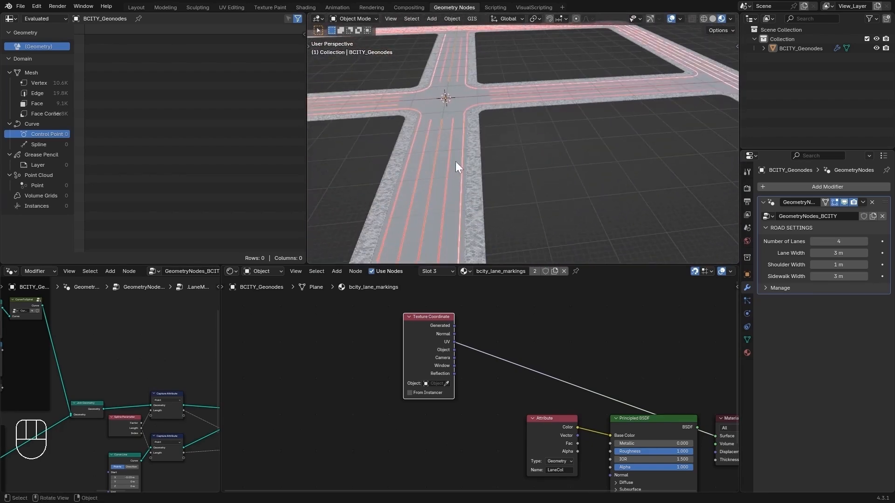
scroll(502, 84, up, 5)
scroll(532, 128, up, 4)
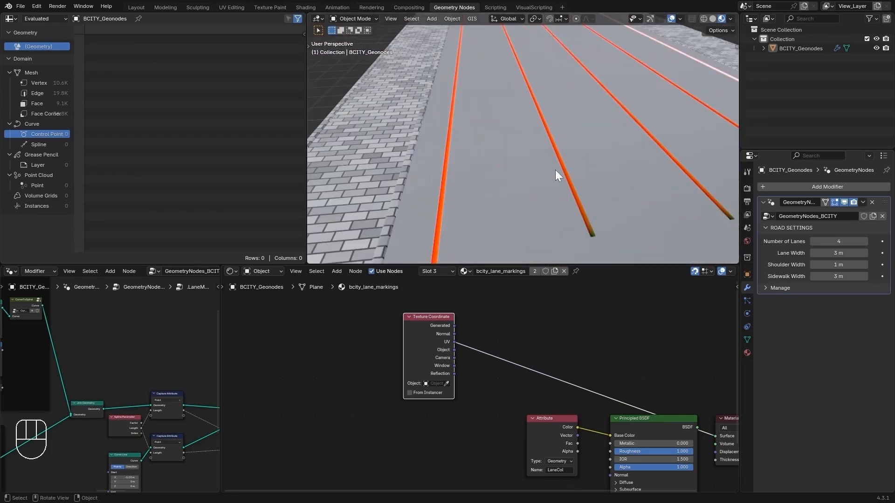
shift+middle_drag(556, 170, 535, 145)
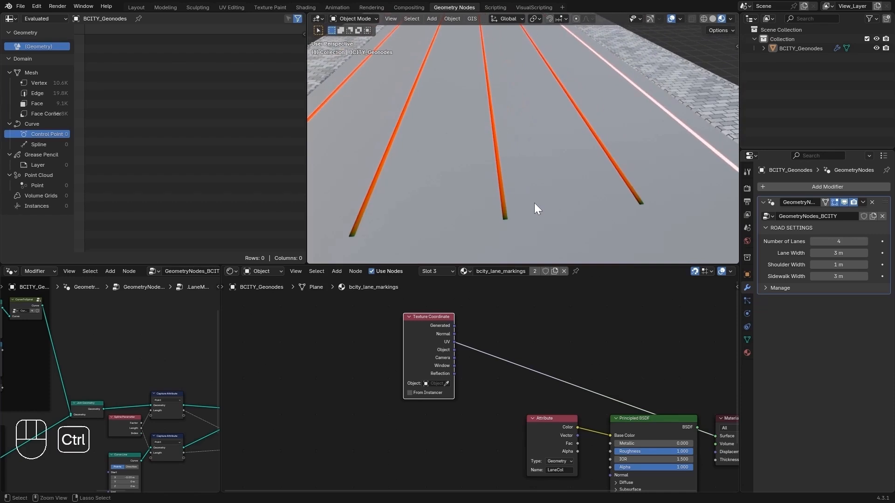
ctrl+middle_drag(535, 203, 523, 192)
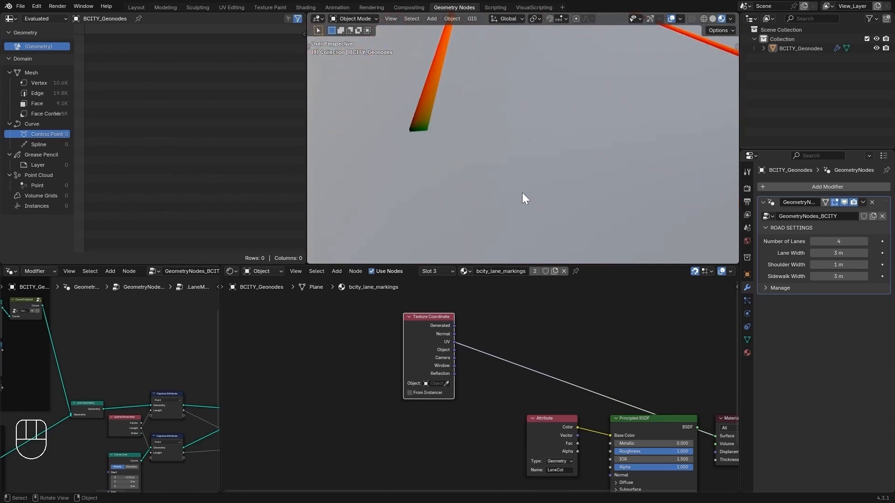
shift+middle_drag(446, 150, 447, 152)
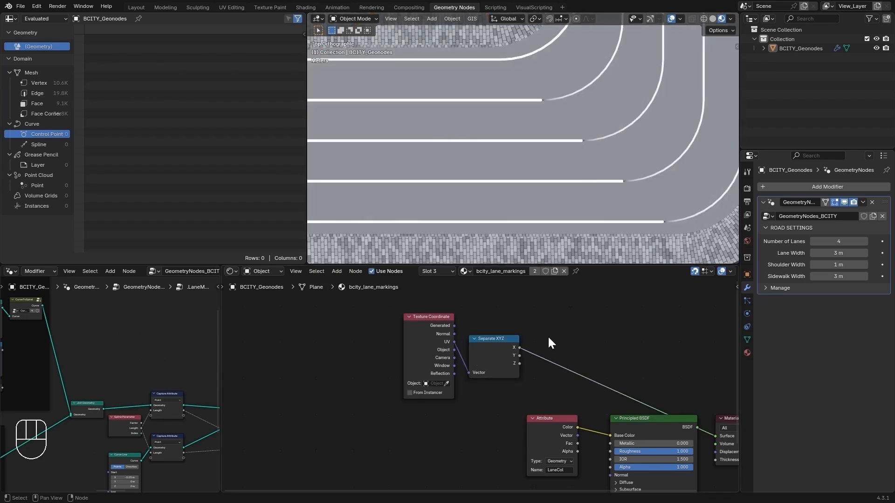
Step: Shift the Texture Coordinate and Separate XYZ nodes away from the shader to make room for more nodes
drag(351, 343, 506, 358)
key(g)
click(368, 349)
click(446, 334)
Step: Insert a Math node on the Separate XYZ X output and place it directly beside Separate XYZ
key(shift+a)
text(math)
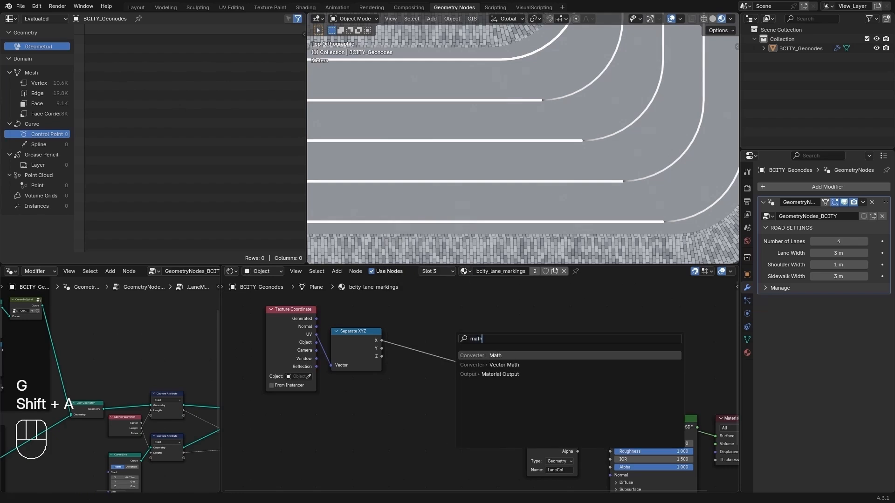
key(Return)
click(454, 338)
key(g)
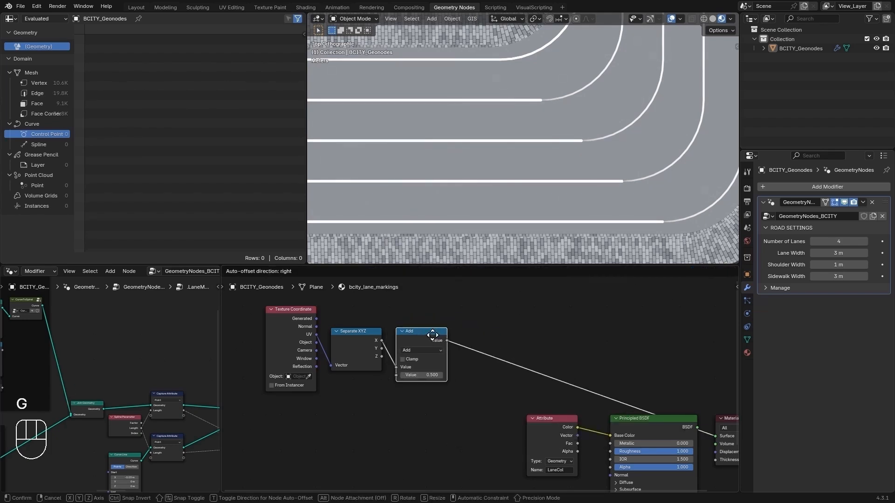
click(431, 333)
Step: Change the Math node's operation to Truncated Modulo and set its second value to 4
click(420, 376)
text(0)
key(Return)
click(421, 350)
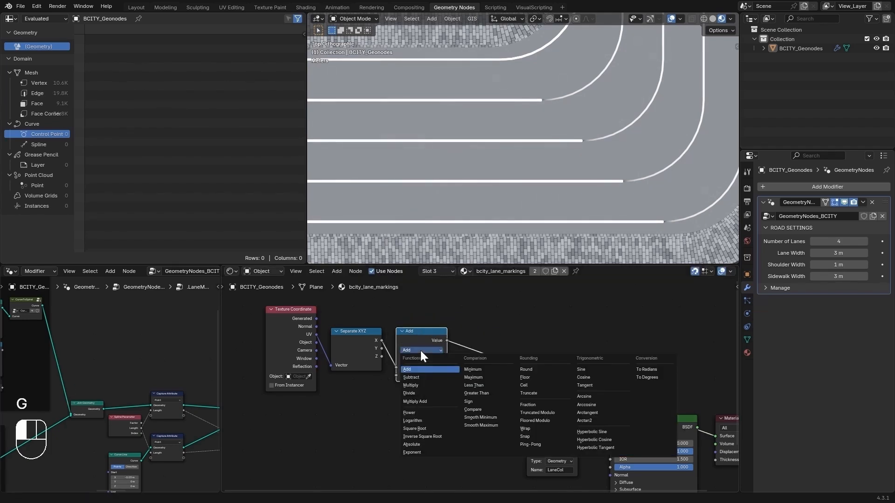
click(539, 413)
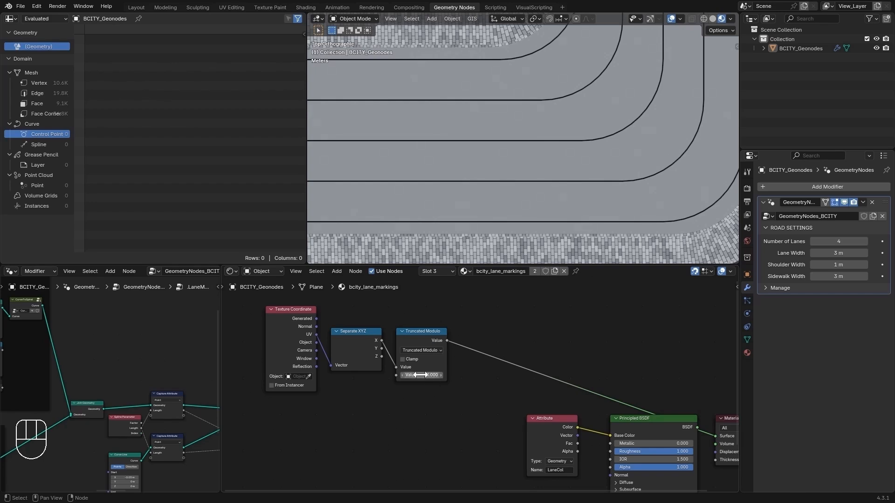
drag(421, 376, 427, 375)
Step: Examine the repeating dash pattern on the curved and straight lane lines in the viewport
scroll(577, 119, down, 3)
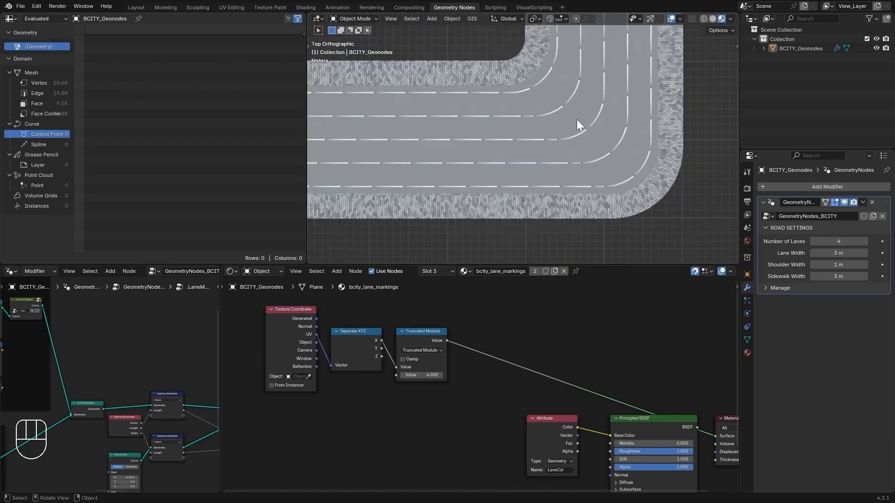
scroll(577, 119, down, 2)
scroll(572, 88, down, 3)
shift+middle_drag(572, 87, 636, 89)
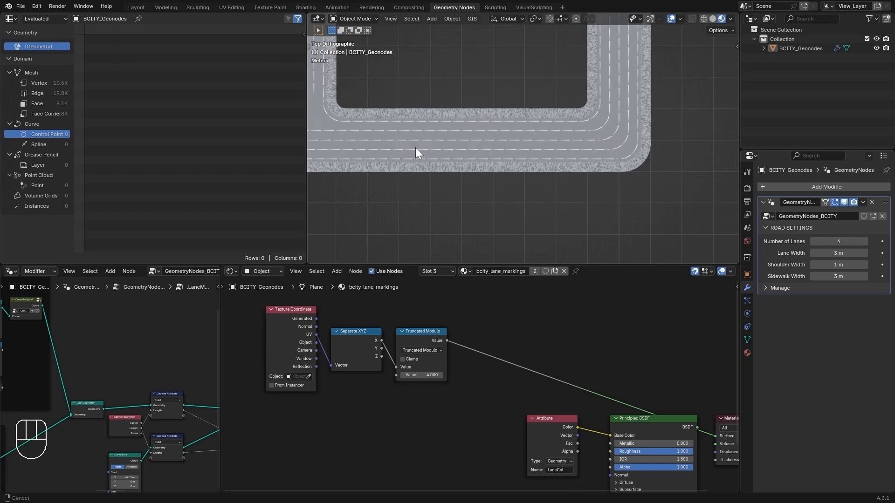
shift+middle_drag(416, 147, 457, 136)
scroll(558, 148, up, 6)
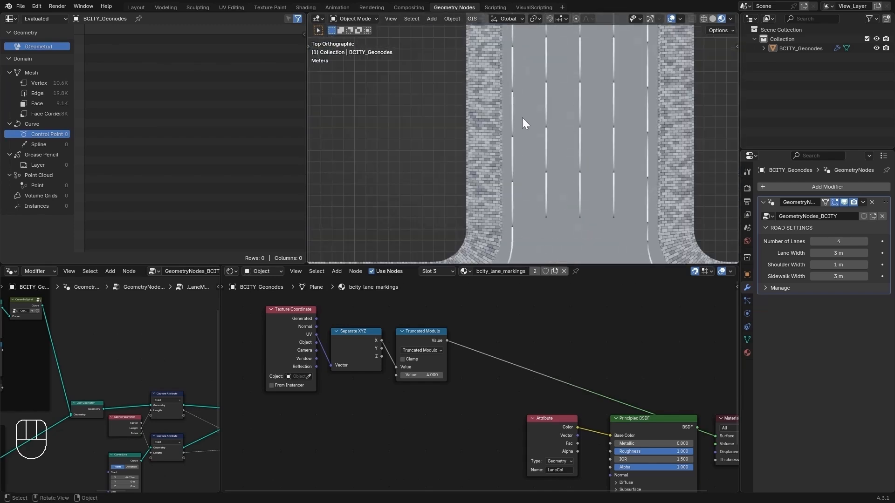
Step: Annotate the span of one dash repeat beside the road's edge line, and erase the annotation strokes
key(d)
drag(514, 181, 464, 181)
drag(515, 137, 444, 134)
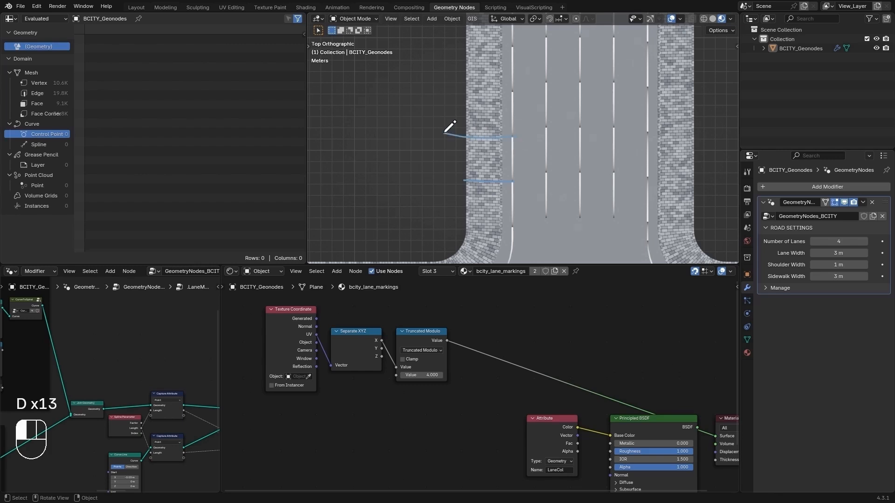
key(d)
drag(464, 179, 465, 138)
key(d)
right_drag(457, 136, 522, 170)
Step: Insert a Less Than Math node on the Truncated Modulo output and place it directly beside that node
drag(447, 340, 480, 347)
text(less)
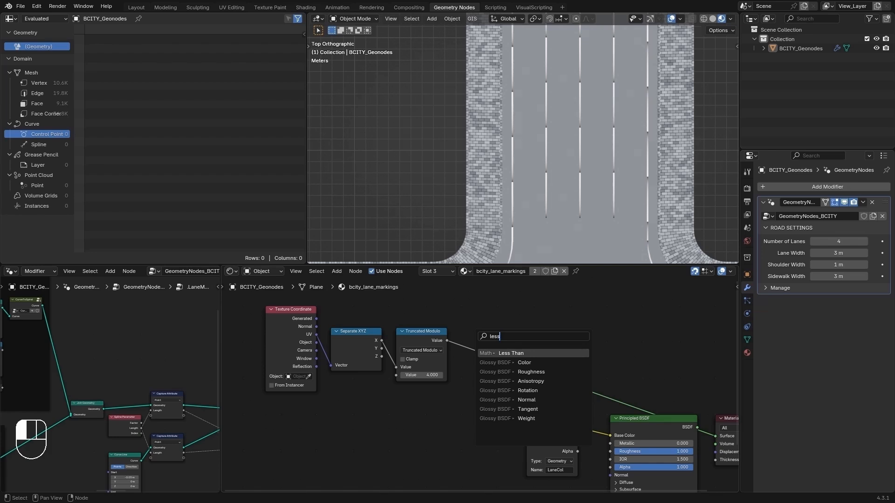
key(Return)
click(485, 337)
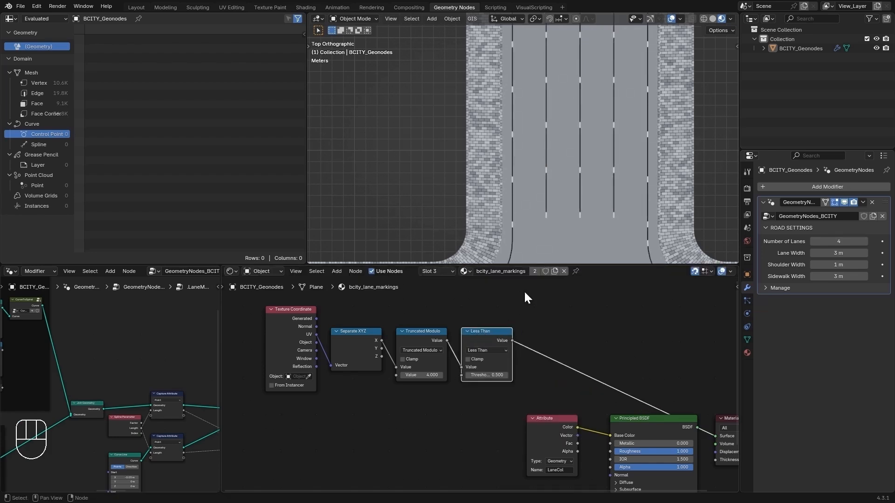
Step: Set the Less Than node's threshold to 1
scroll(547, 147, up, 3)
mouse_move(487, 375)
shift+mouse_down()
mouse_move(513, 376)
mouse_move(482, 375)
mouse_move(497, 375)
shift+mouse_up()
middle_drag(594, 125, 502, 130)
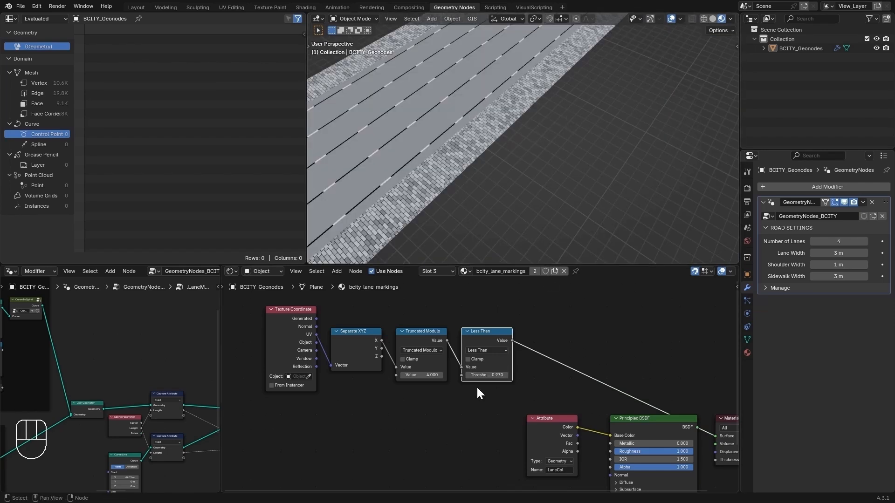
double_click(484, 376)
text(1)
key(Return)
click(485, 396)
Step: Move the Truncated Modulo and Less Than nodes together away from Separate XYZ to make room for another node
scroll(432, 89, down, 3)
scroll(431, 89, down, 4)
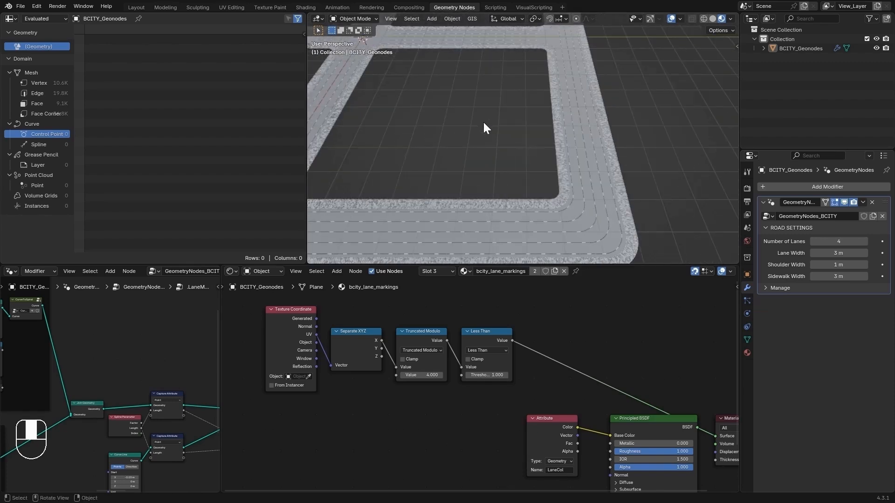
scroll(483, 122, up, 6)
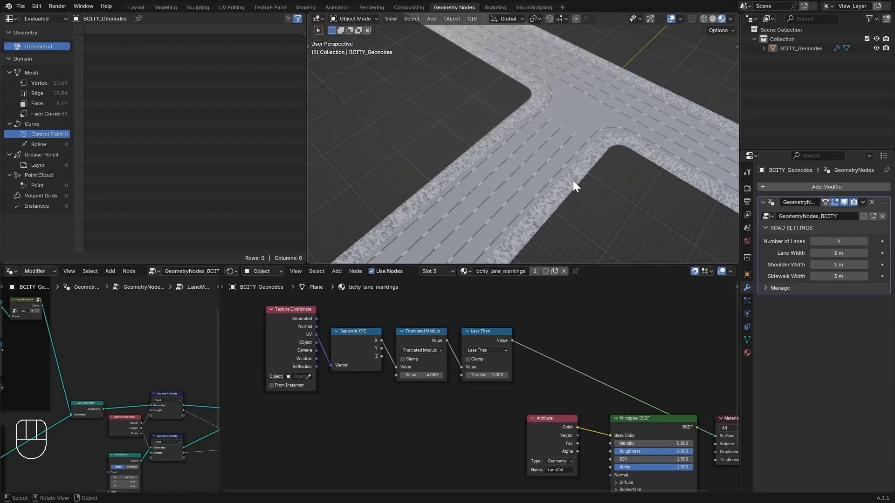
middle_drag(537, 163, 492, 88)
drag(413, 319, 499, 362)
key(g)
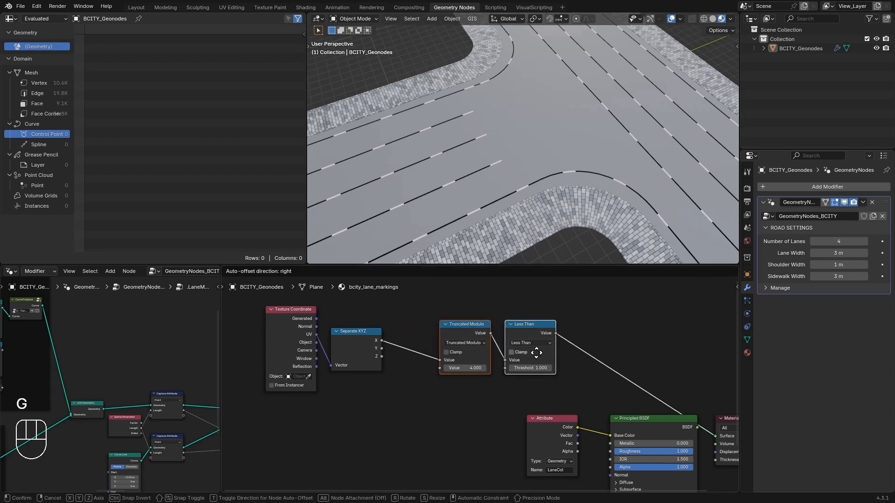
click(551, 331)
key(alt+a)
Step: Insert an Add Math node with value 10 between Separate XYZ X and Truncated Modulo, and set the Less Than threshold to 2
drag(385, 340, 452, 353)
text(add)
key(Return)
click(399, 316)
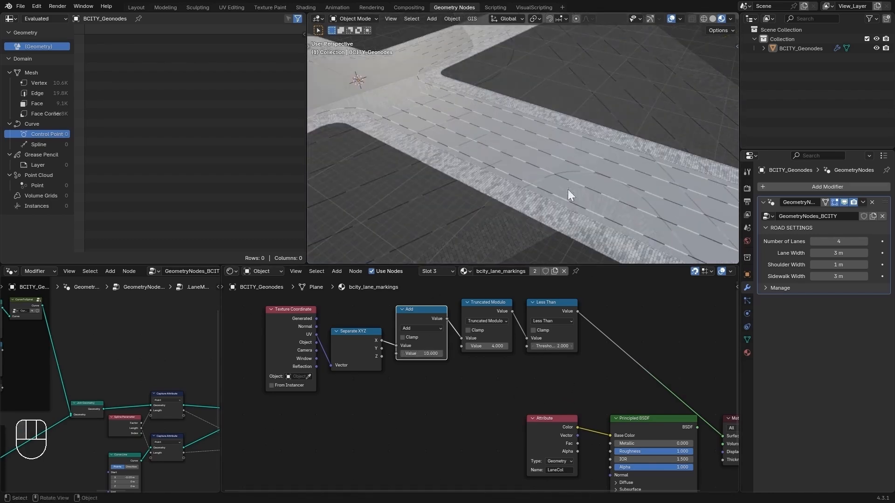
Step: Move the LaneCol Attribute and Principled BSDF nodes together away from Material Output to free space between them
middle_drag(581, 367, 473, 350)
drag(422, 330, 554, 381)
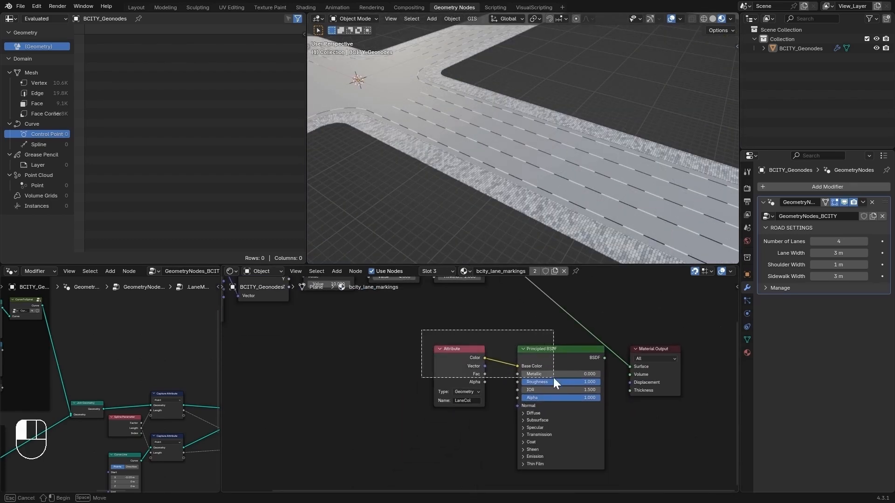
key(g)
click(430, 382)
key(alt+a)
Step: Add a Transparent BSDF node and place it just above the Principled BSDF
key(shift+a)
text(t)
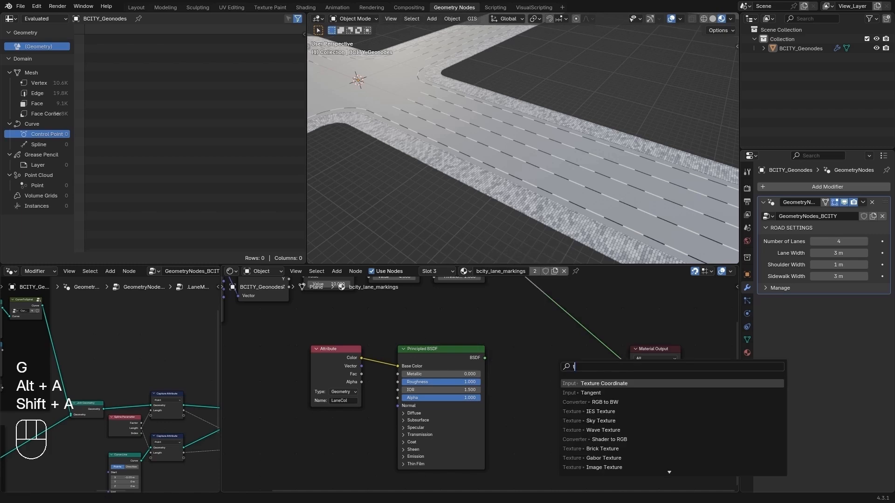
text(rans)
key(Down)
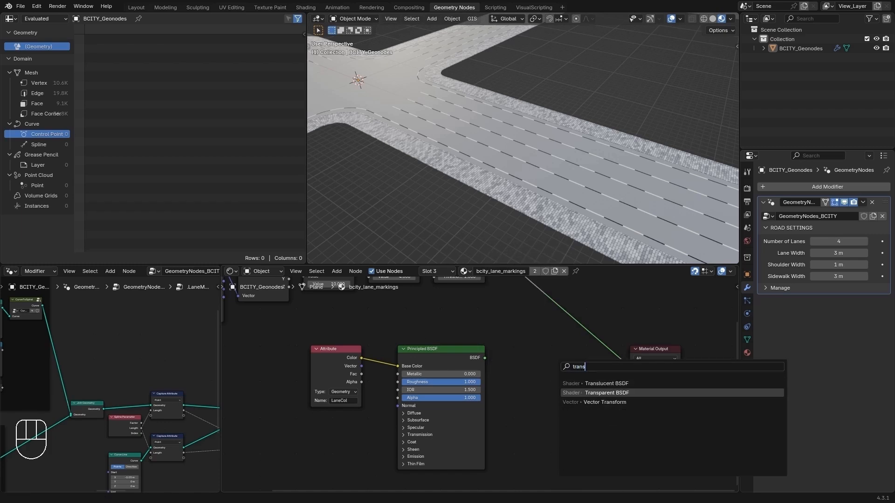
key(Return)
click(436, 309)
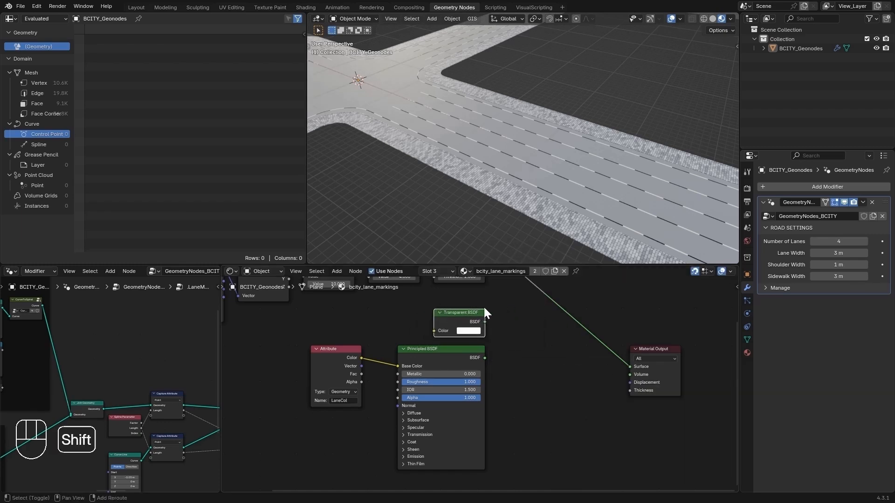
Step: Add a Mix Shader node and place it between the BSDF nodes and Material Output
key(shift+a)
text(mix)
key(Down)
key(Down)
key(Return)
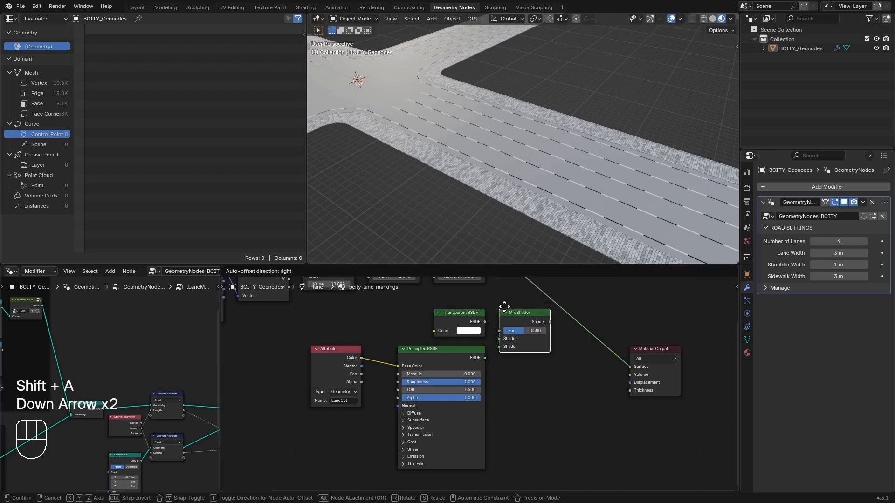
click(487, 320)
Step: Connect Transparent BSDF to the Mix Shader's first Shader input and Principled BSDF to its second
mouse_move(485, 322)
mouse_down()
mouse_move(505, 346)
mouse_move(495, 335)
mouse_up()
scroll(544, 159, up, 5)
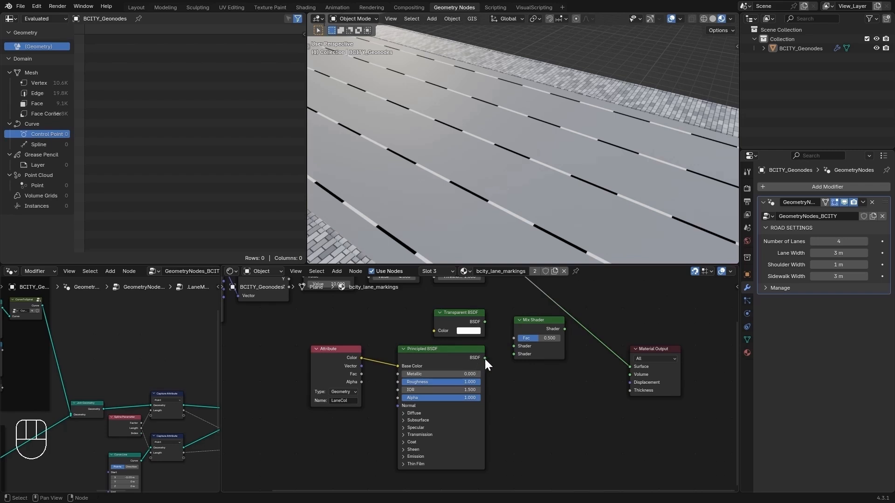
drag(485, 322, 512, 354)
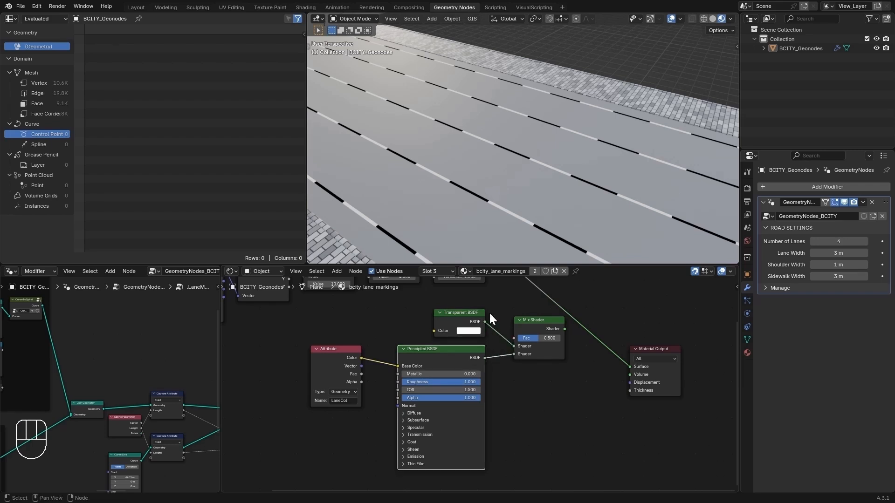
Step: Connect the Less Than value to the Mix Shader's Fac and the Mix Shader's output to the Material Output Surface
middle_drag(488, 312, 488, 379)
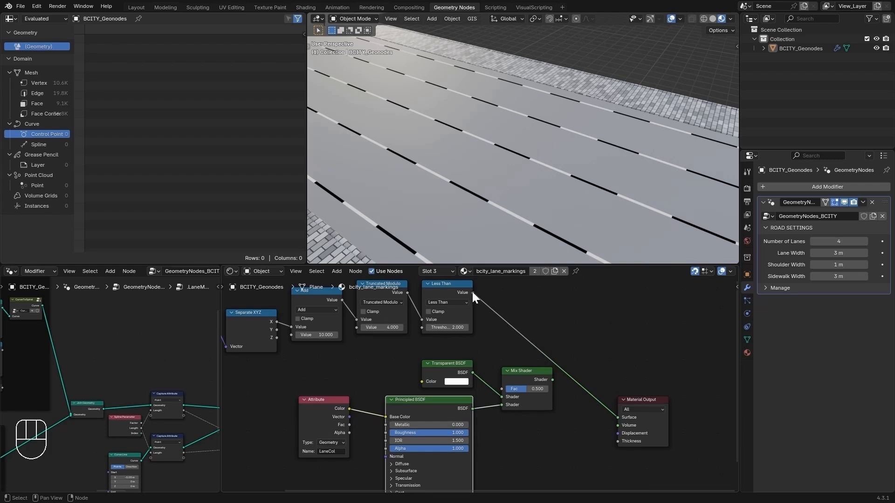
drag(472, 293, 502, 387)
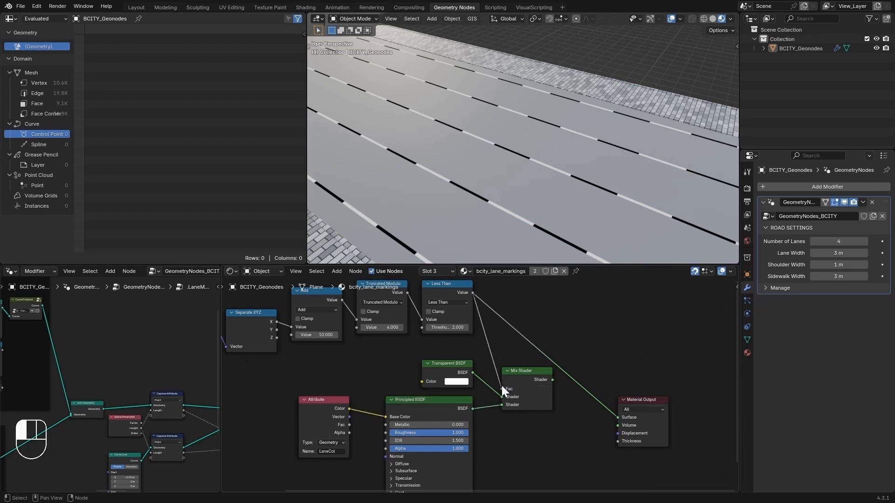
ctrl+shift+click(544, 377)
Step: Move the Mix Shader and Material Output nodes farther from the BSDF nodes, leaving a wide gap between the two
middle_drag(524, 254, 474, 168)
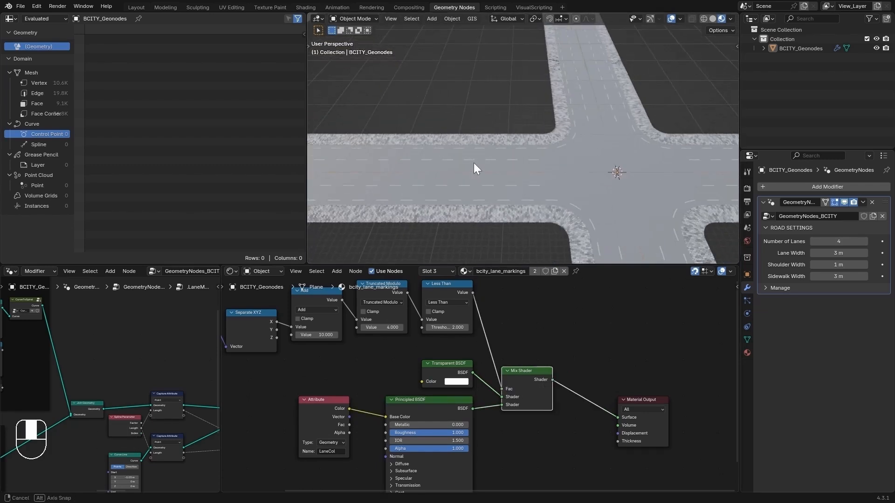
scroll(592, 175, up, 1)
shift+middle_drag(598, 175, 543, 142)
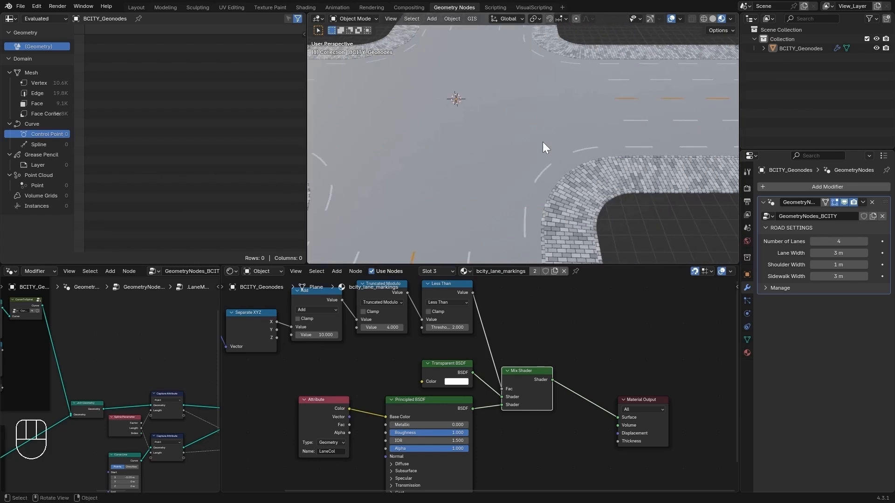
scroll(526, 365, down, 2)
middle_drag(518, 341, 550, 370)
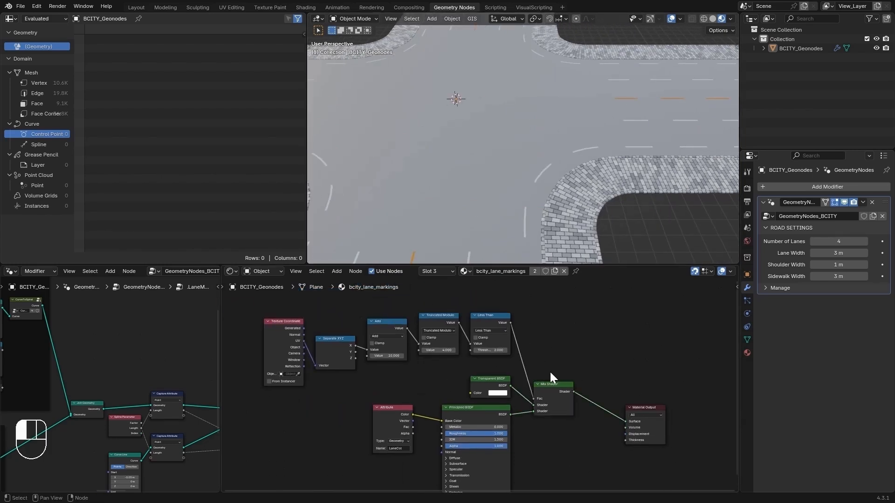
key(g)
click(646, 397)
key(alt+a)
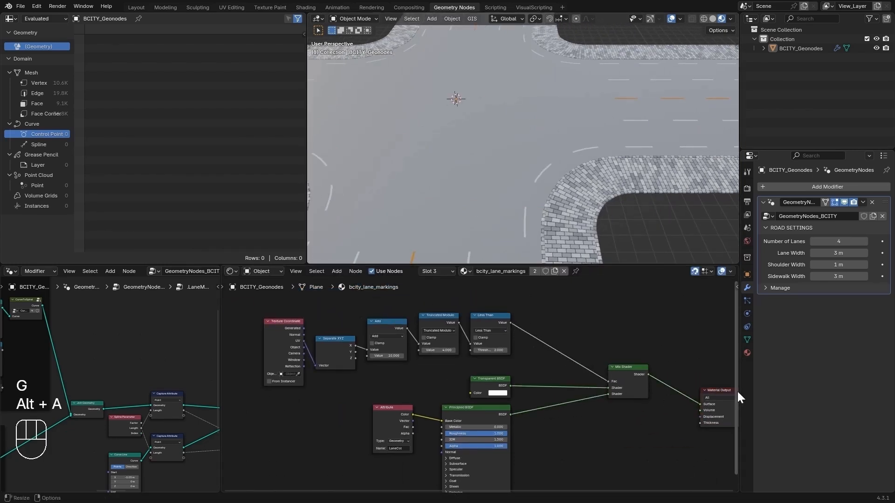
click(719, 394)
key(g)
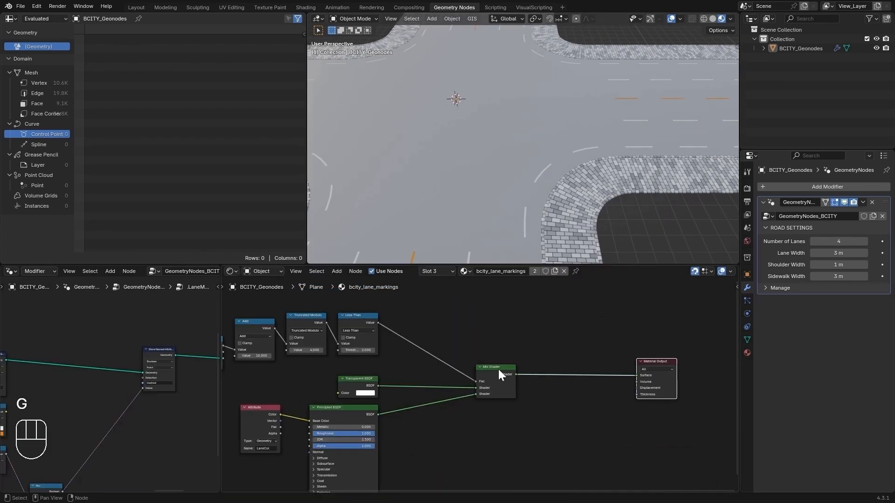
Step: Duplicate the Mix Shader onto its link to Material Output and connect Principled BSDF to the duplicate's second Shader input
click(499, 369)
key(shift+d)
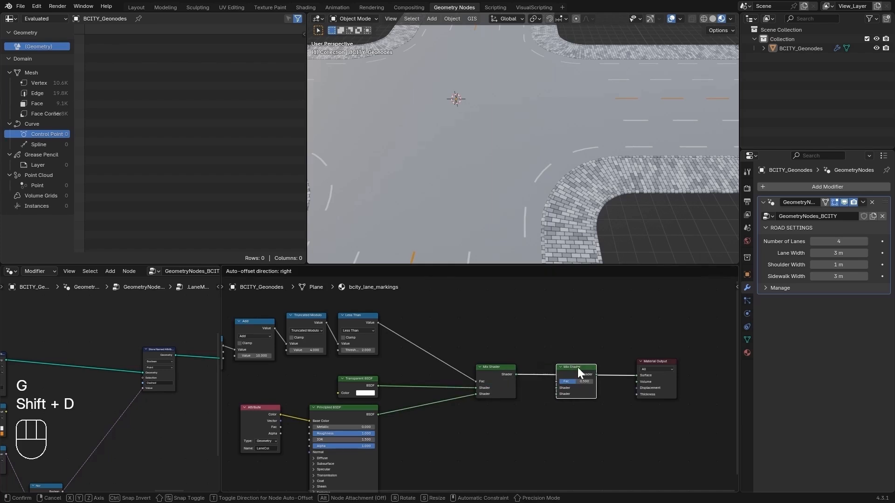
click(578, 368)
drag(376, 413, 553, 394)
click(572, 371)
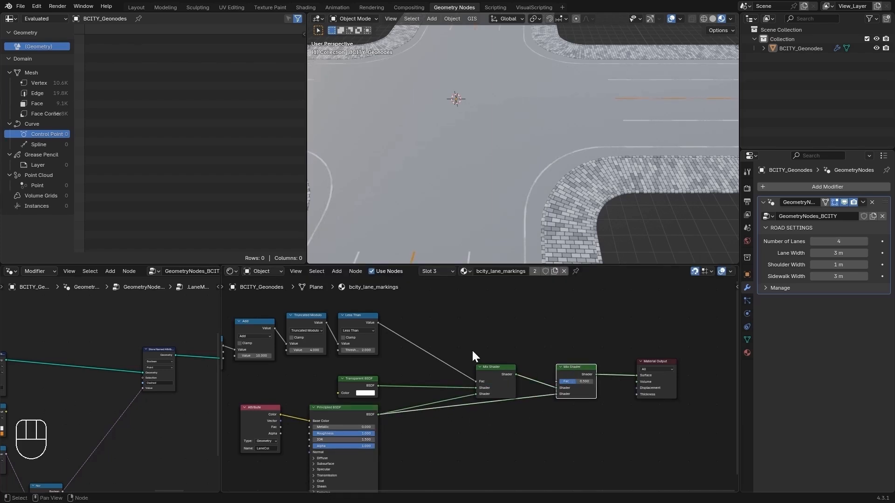
Step: Duplicate the LaneCol Attribute node, place the copy above the first Mix Shader, and set its attribute name to Dashed
key(shift+a)
click(271, 415)
key(shift+d)
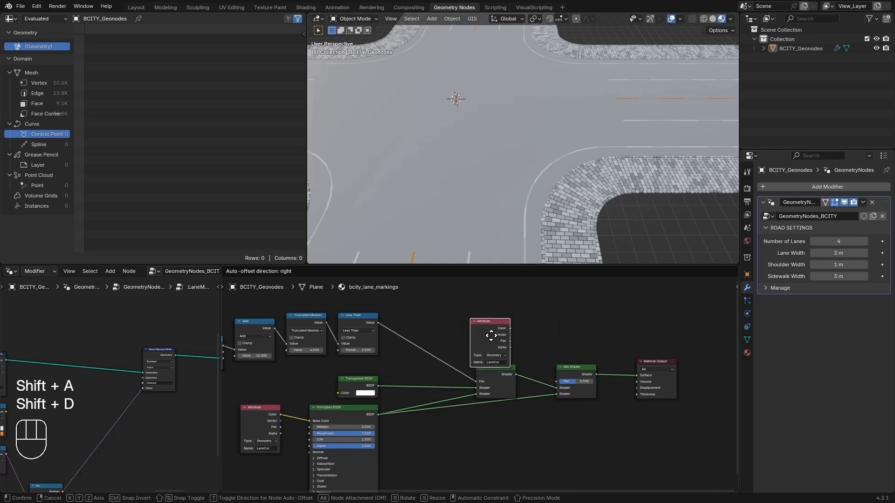
click(494, 330)
click(498, 356)
text(Dash)
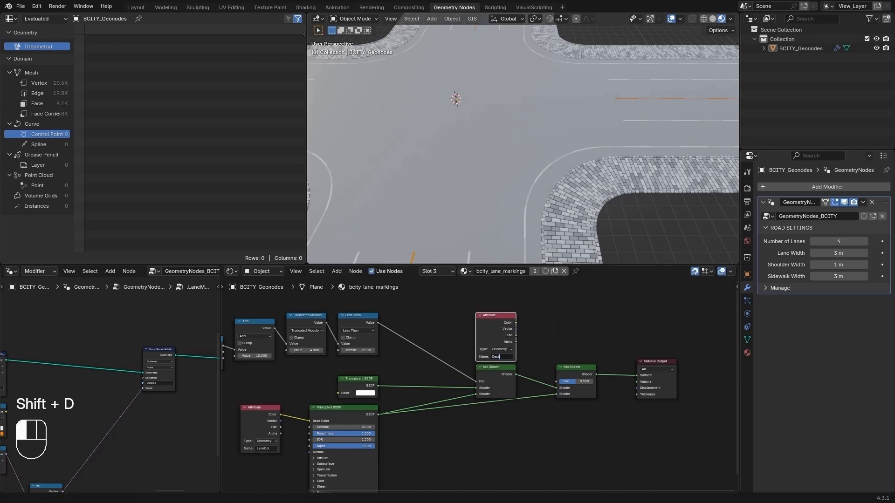
text(ed)
key(Return)
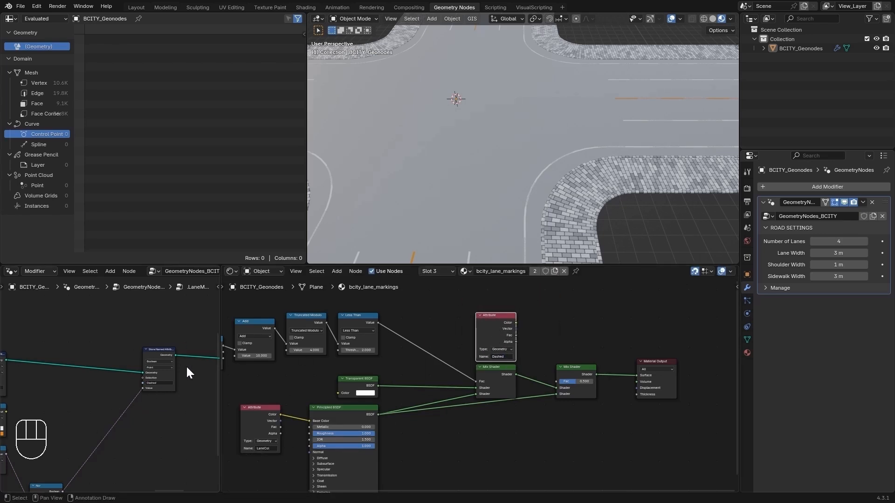
Step: Connect the Dashed attribute's Fac to the second Mix Shader's Fac and swap that node's two shader inputs
click(578, 311)
drag(517, 336, 556, 382)
click(592, 387)
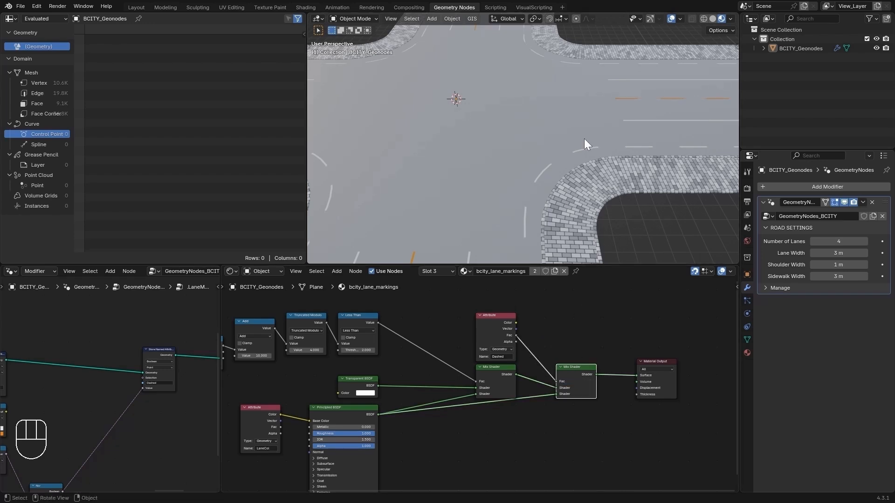
middle_drag(584, 138, 513, 146)
key(alt+s)
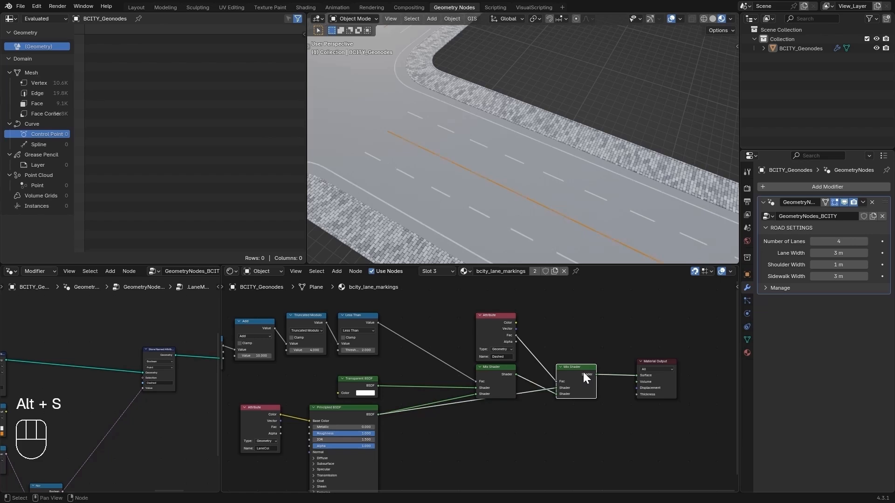
Step: Move the second Mix Shader and Material Output closer together, slightly below the first Mix Shader
key(g)
click(568, 399)
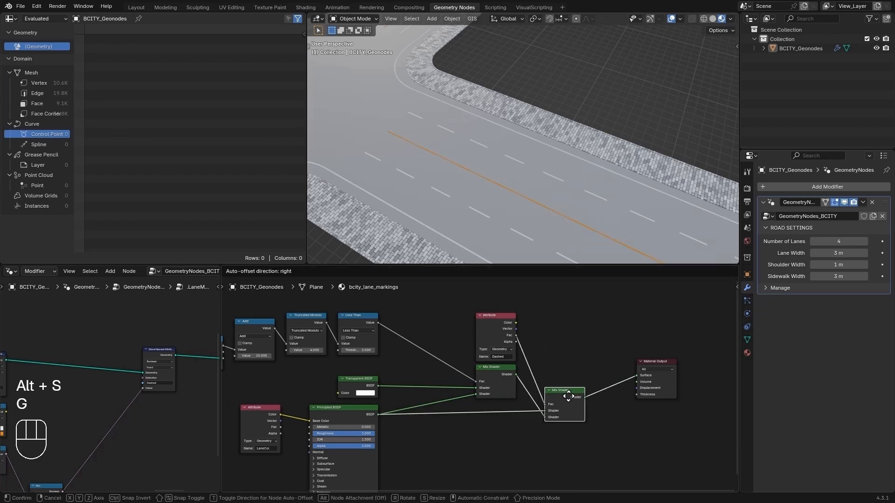
click(652, 363)
key(g)
click(616, 392)
key(alt+a)
Step: Examine the dashed inner lines and solid edge and center lines around the intersections in a maximized viewport
scroll(515, 146, down, 4)
key(ctrl+space)
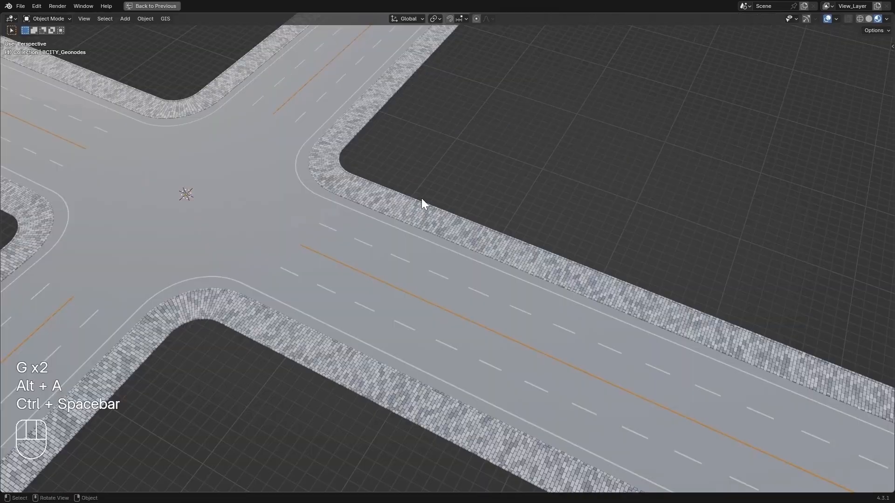
middle_drag(421, 198, 603, 148)
scroll(611, 147, up, 3)
shift+middle_drag(676, 141, 368, 294)
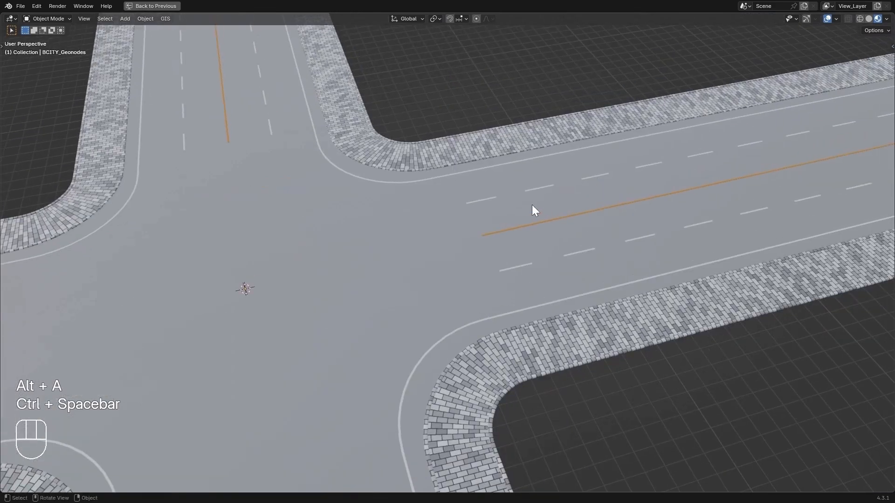
scroll(215, 73, down, 3)
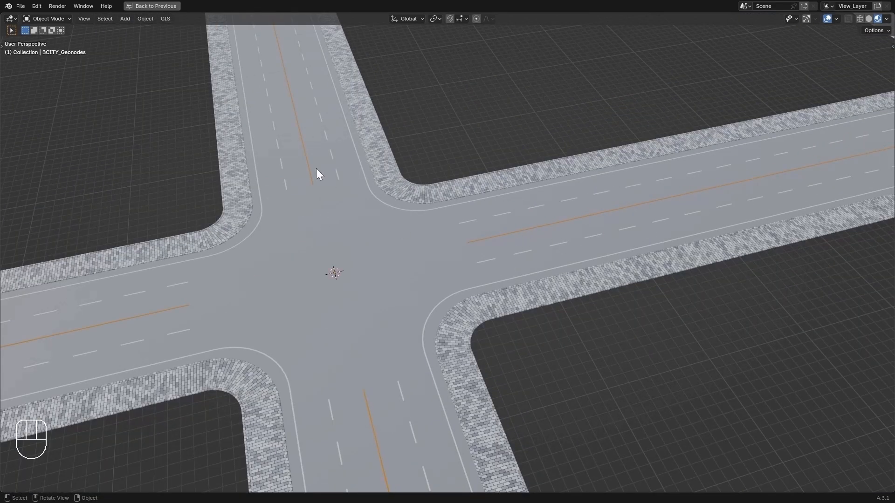
middle_drag(590, 236, 412, 260)
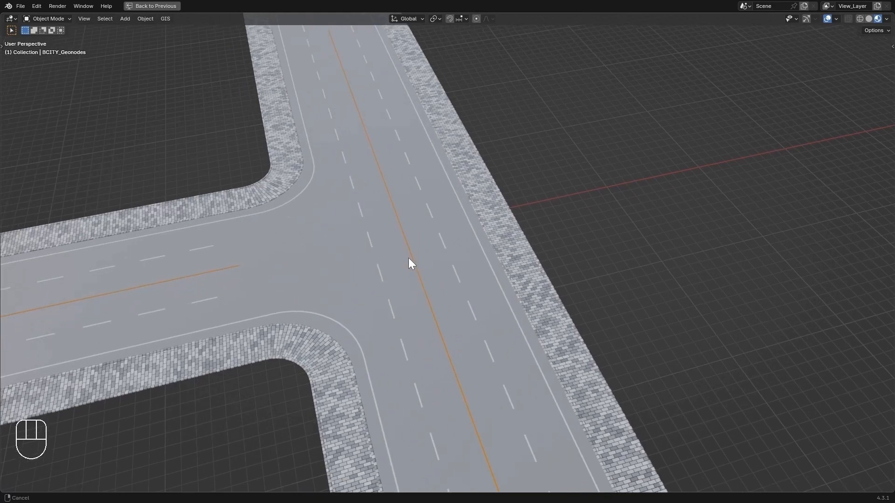
key(ctrl+space)
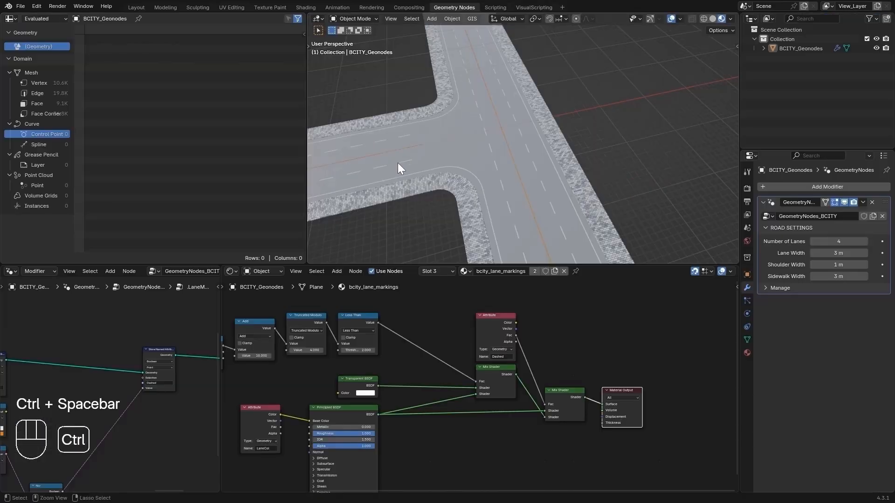
Step: Set the road's Number of Lanes to 8
click(863, 244)
click(865, 241)
click(864, 241)
click(864, 242)
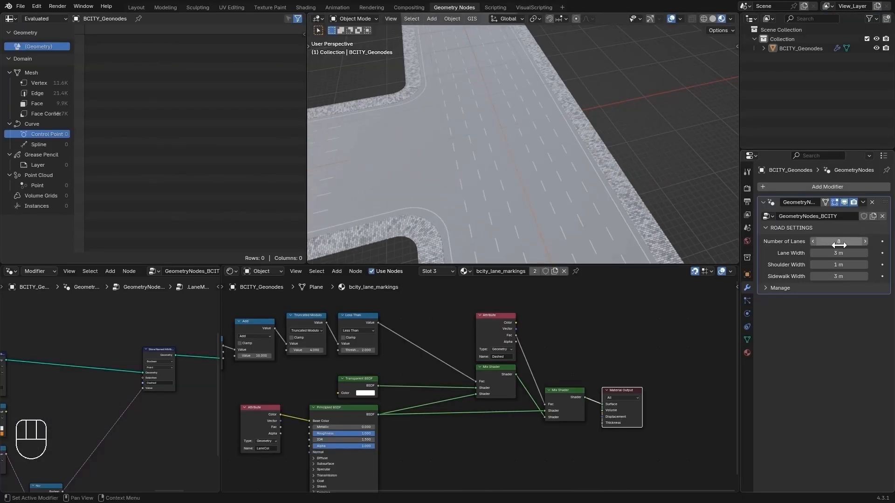
Step: Set the road's Number of Lanes to 2
click(813, 240)
click(812, 240)
click(812, 239)
click(813, 240)
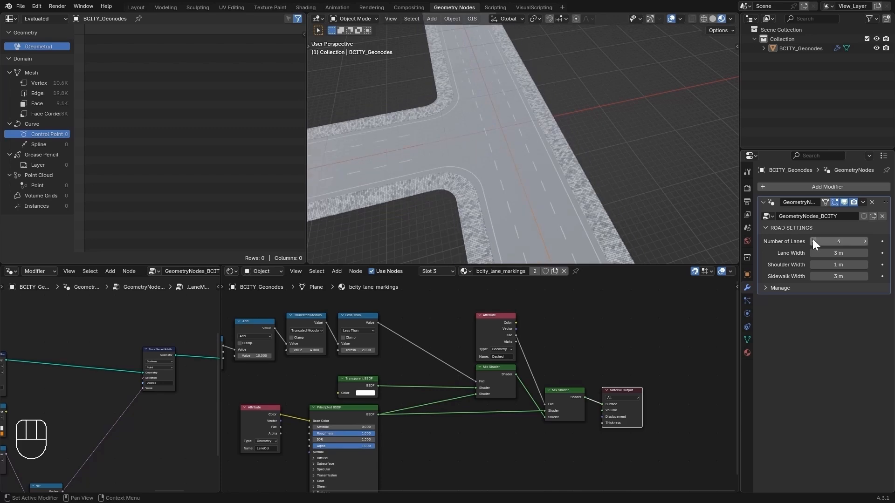
click(813, 240)
click(813, 240)
Step: Adjust the dash pattern with a Less Than threshold of 1.03, a Truncated Modulo value of 4 and a shifted Add value
scroll(507, 158, up, 5)
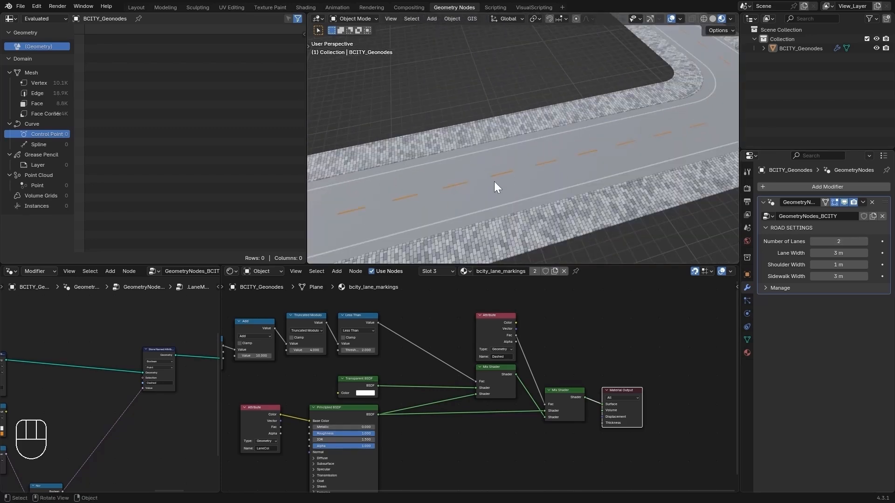
scroll(494, 181, up, 3)
shift+middle_drag(494, 181, 630, 66)
middle_drag(440, 325, 632, 373)
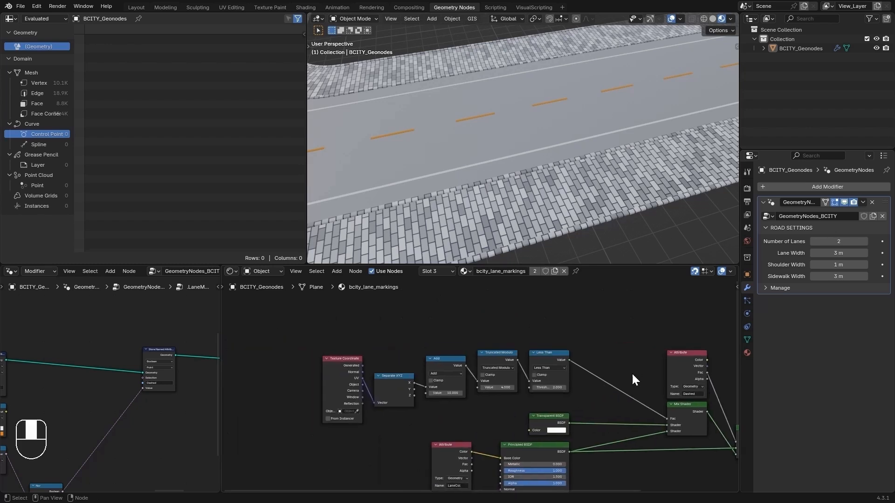
scroll(550, 394, up, 1)
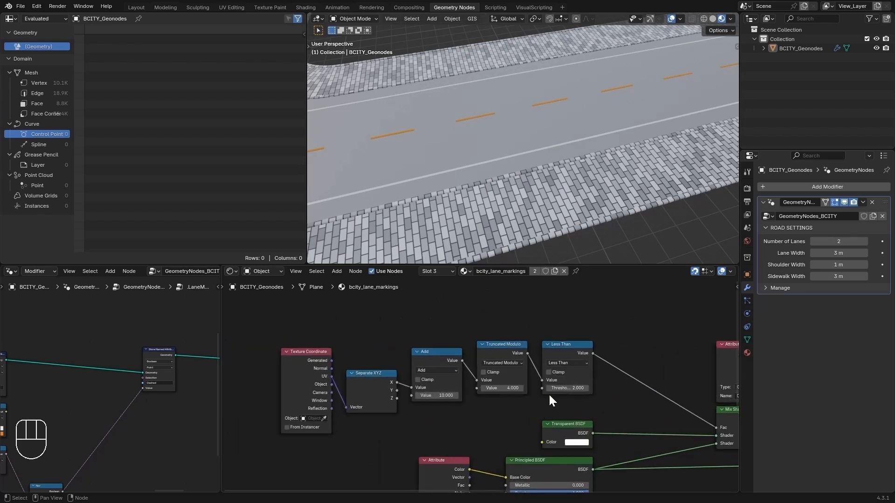
shift+drag(571, 388, 498, 389)
double_click(498, 389)
text(4)
key(Return)
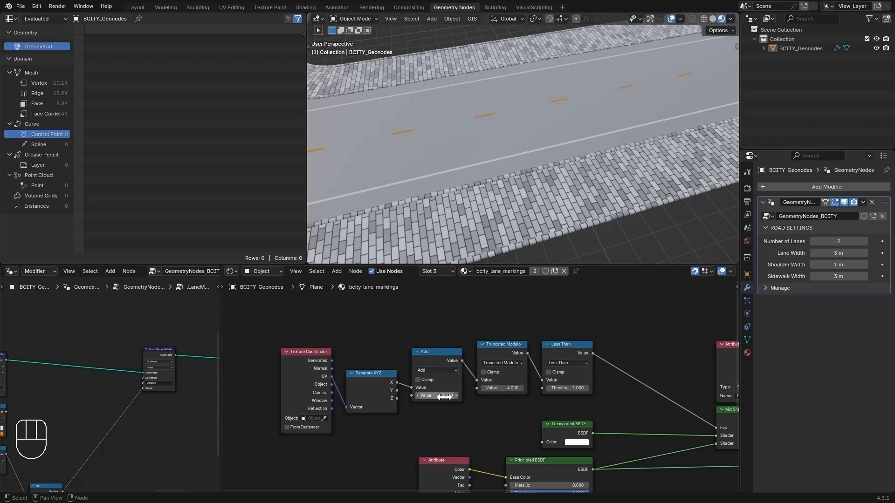
drag(441, 395, 448, 396)
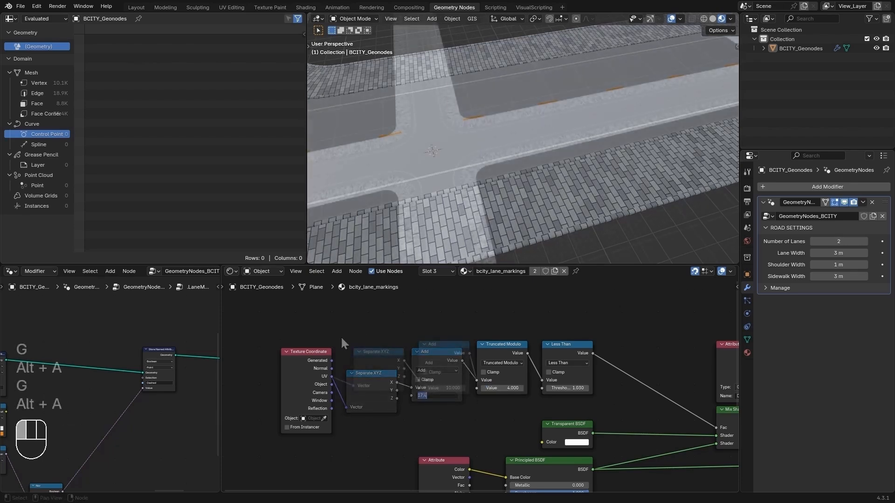
Step: Move Texture Coordinate next to Separate XYZ and group the dash nodes from Texture Coordinate through Less Than
key(g)
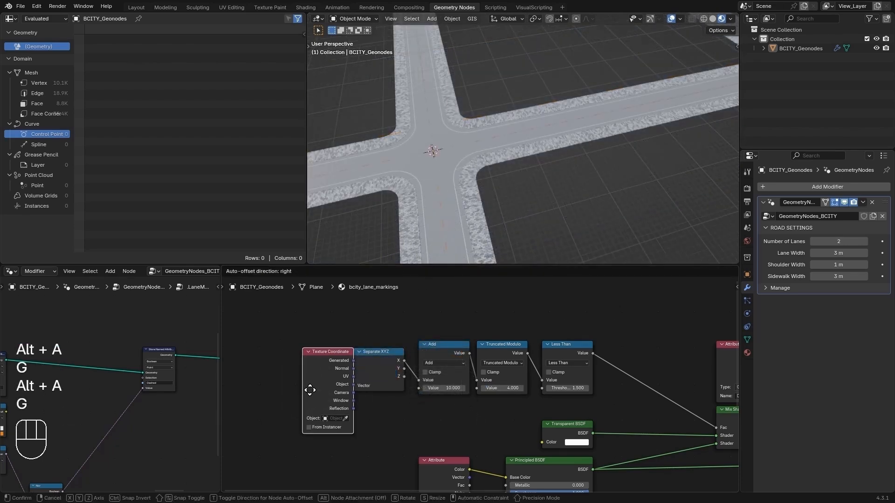
click(302, 387)
key(alt+a)
drag(267, 331, 618, 409)
key(ctrl+g)
key(alt+a)
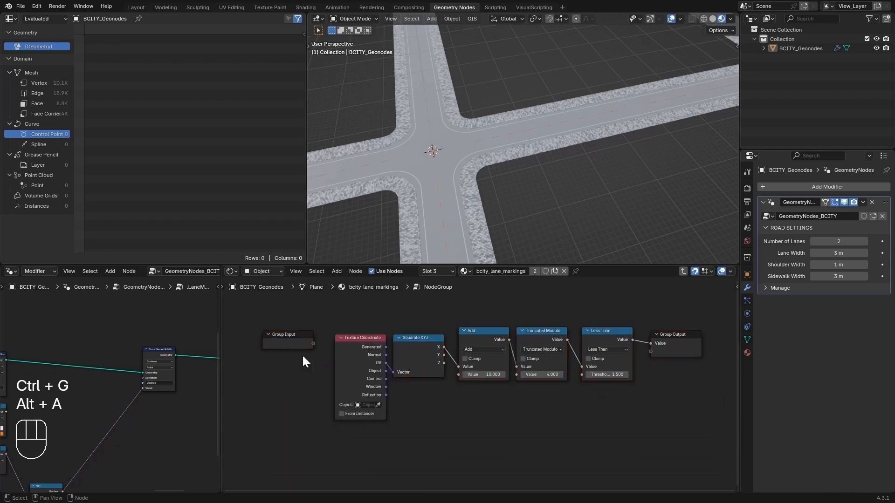
Step: Place Group Input below Separate XYZ and expose the Add value, Truncated Modulo value and Less Than threshold as group inputs
click(298, 343)
key(g)
click(430, 396)
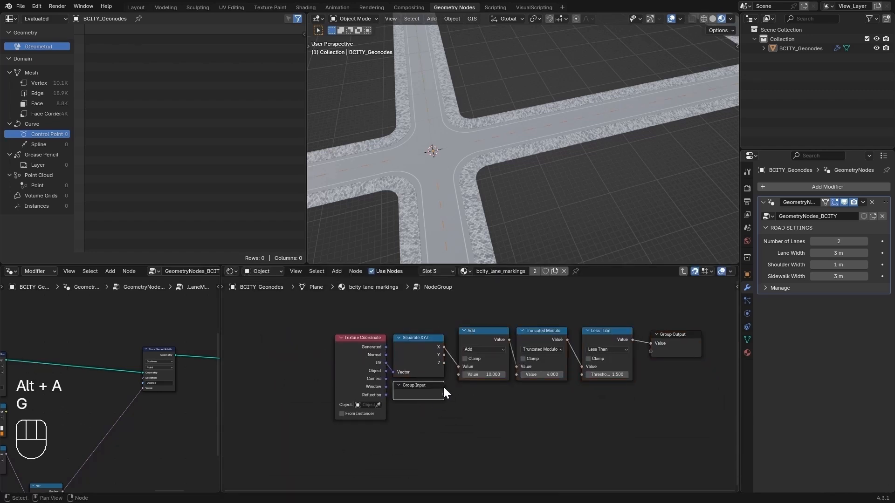
drag(459, 375, 456, 396)
drag(516, 374, 456, 409)
drag(583, 376, 428, 401)
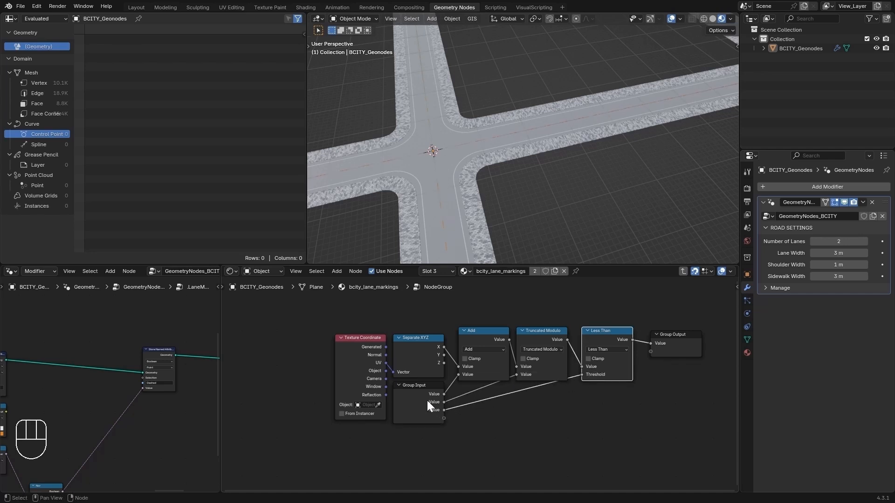
key(g)
key(Escape)
Step: Name the group's first input socket Offset and its second input socket Lane Spacing
key(n)
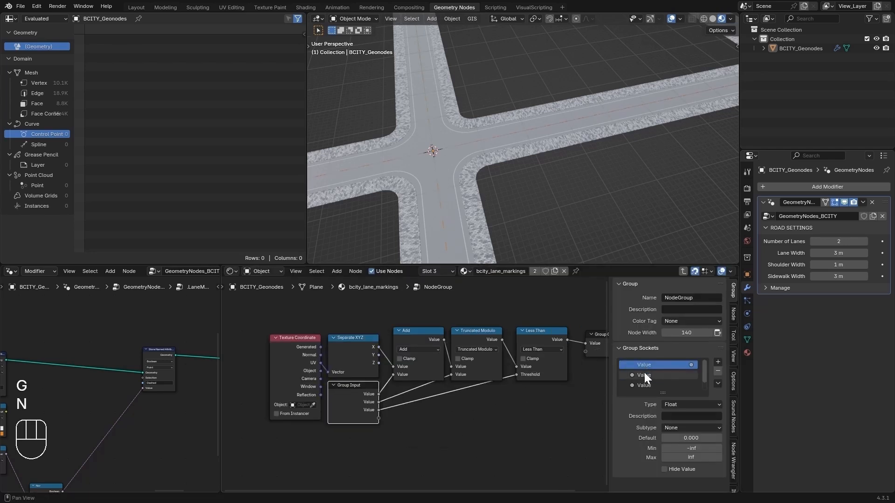
double_click(644, 377)
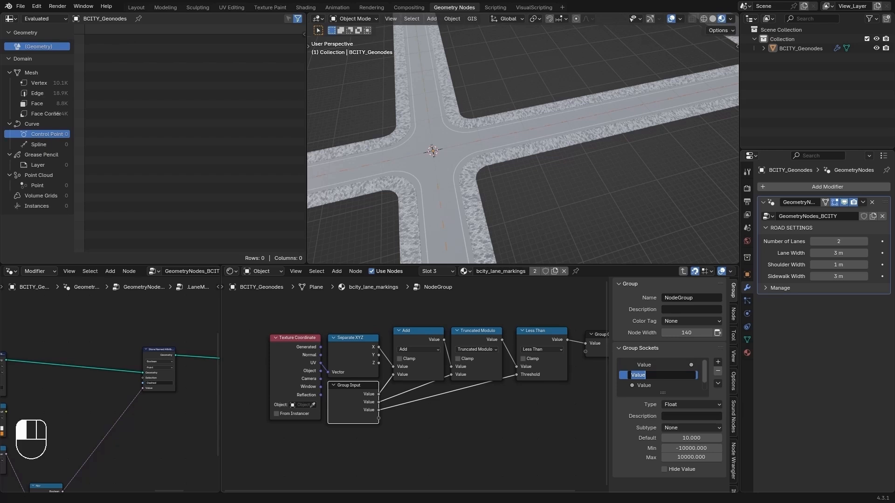
text(Offset)
click(643, 377)
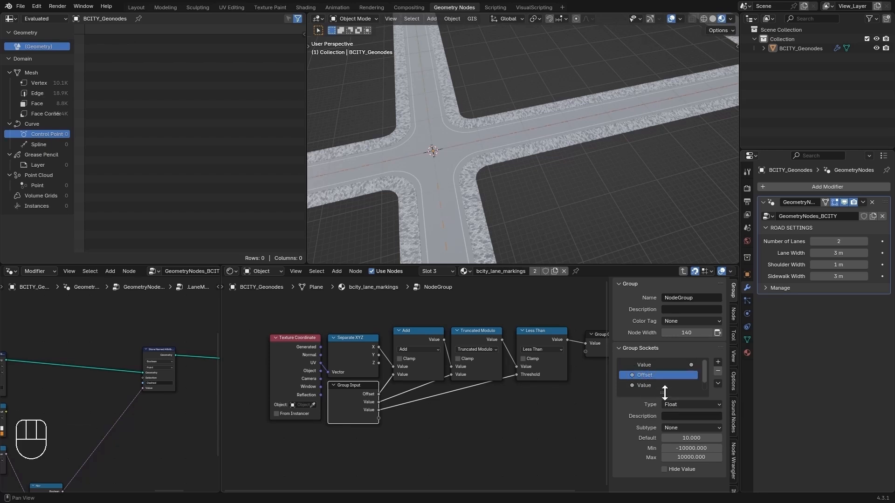
drag(662, 393, 668, 406)
click(645, 386)
double_click(645, 385)
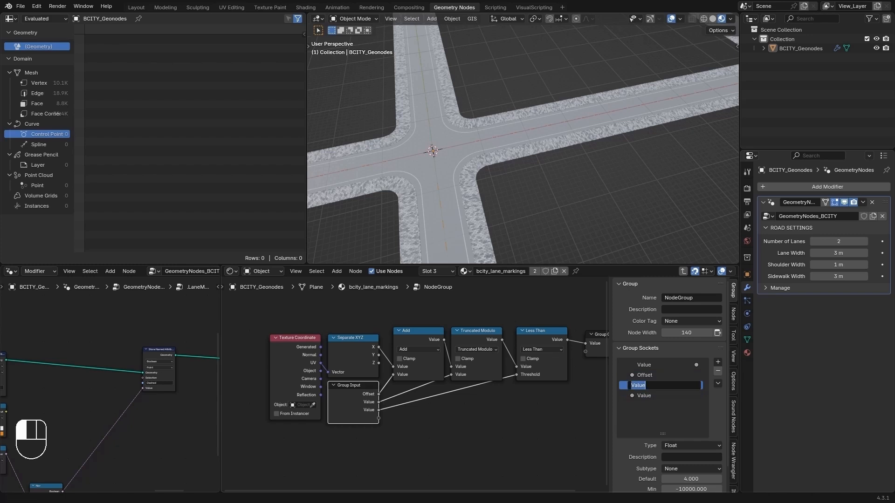
text(Lane Spacing)
key(Return)
click(653, 395)
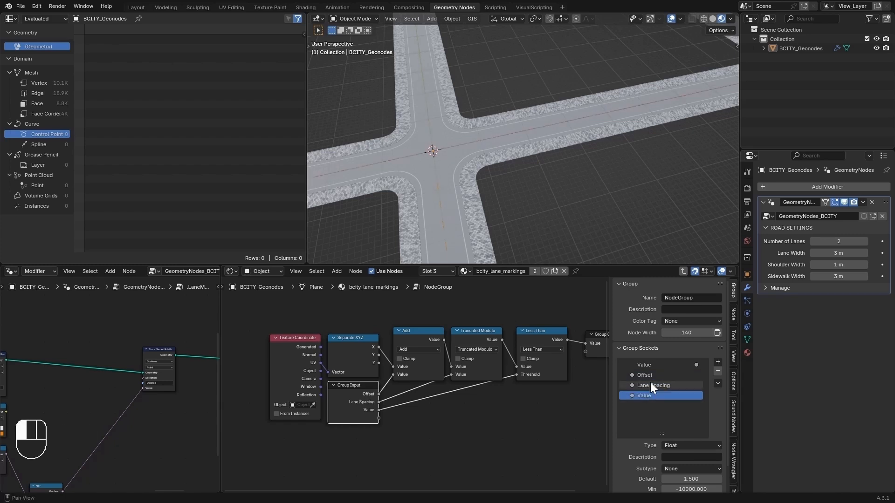
Step: Rename the Lane Spacing input to Dash Spacing and the remaining Value input to Dash Length
double_click(652, 385)
key(Left)
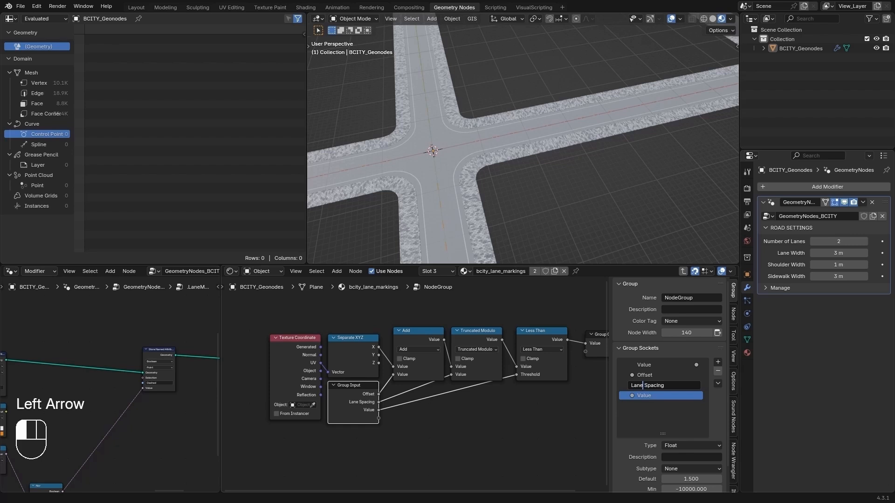
key(BackSpace)
key(BackSpace)
key(BackSpace)
key(BackSpace)
text(Dash)
key(Return)
double_click(651, 395)
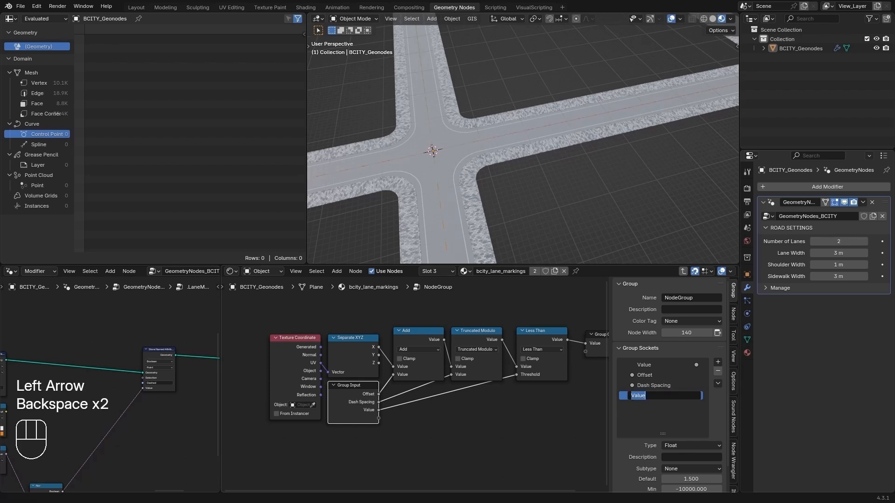
text(Dash Len)
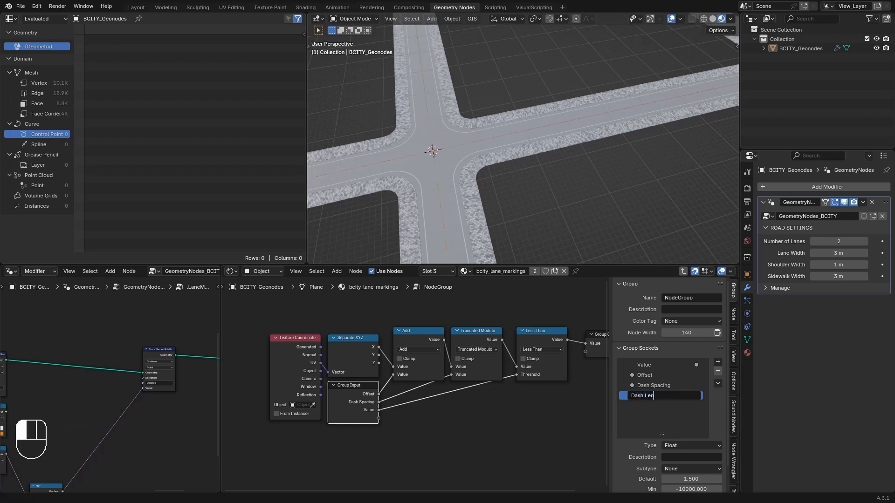
text(gth)
key(Return)
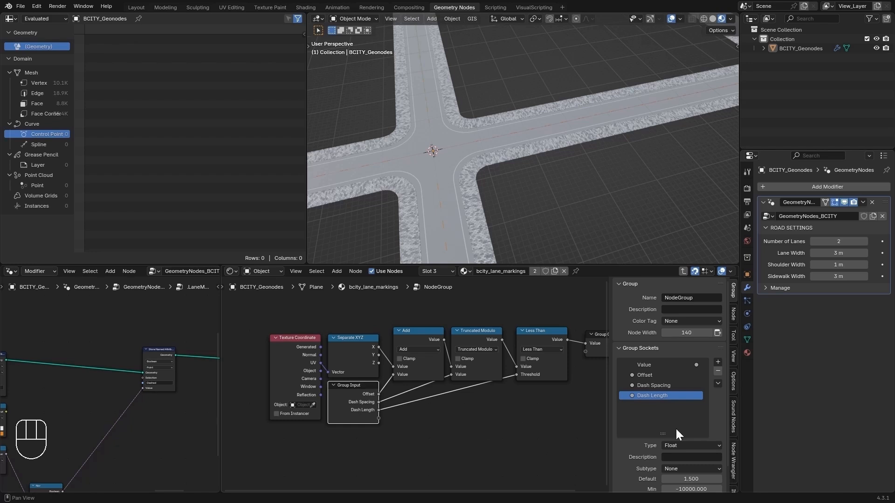
Step: Set the subtype of the Dash Length, Dash Spacing and Offset inputs to Distance
click(685, 468)
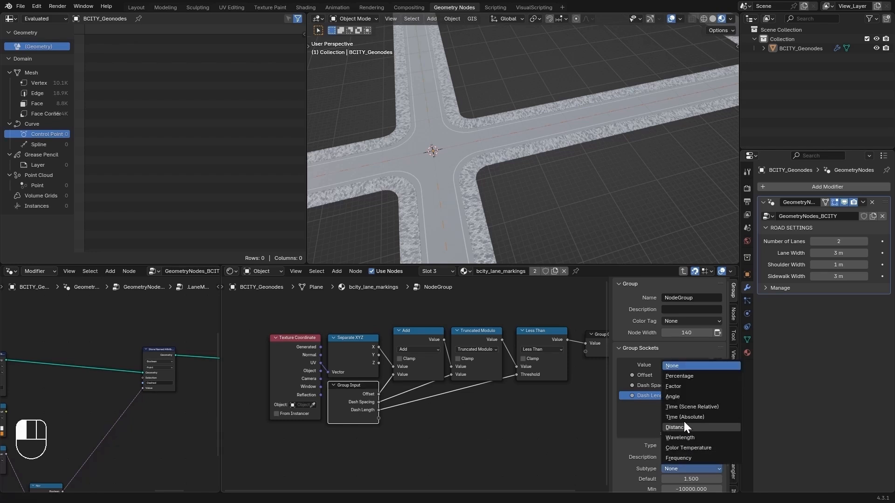
click(684, 424)
click(670, 387)
click(685, 468)
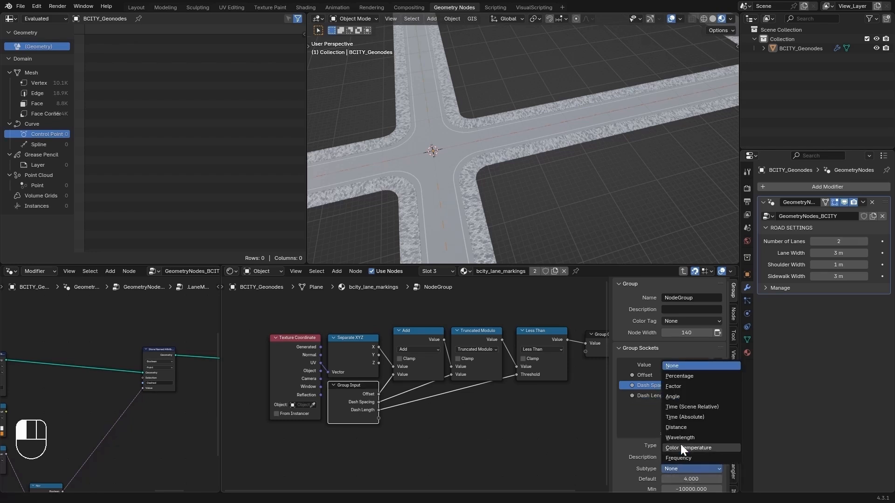
click(677, 427)
click(653, 376)
click(682, 471)
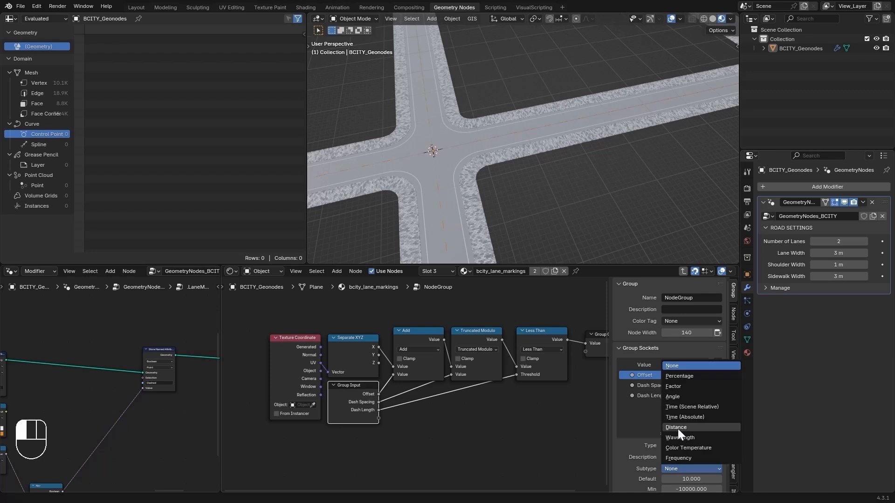
click(678, 428)
click(494, 392)
Step: Rename the group's output socket to Mask and return to the material's main node tree
double_click(650, 366)
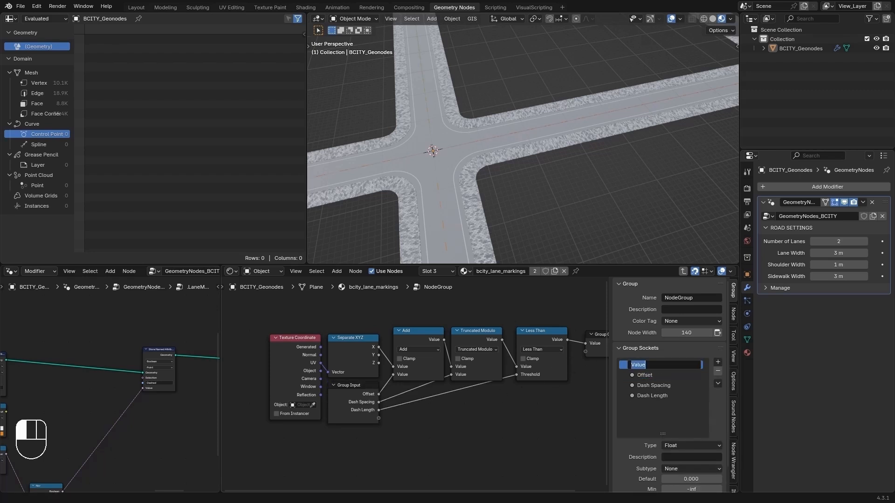
text(Mask)
key(Return)
key(Tab)
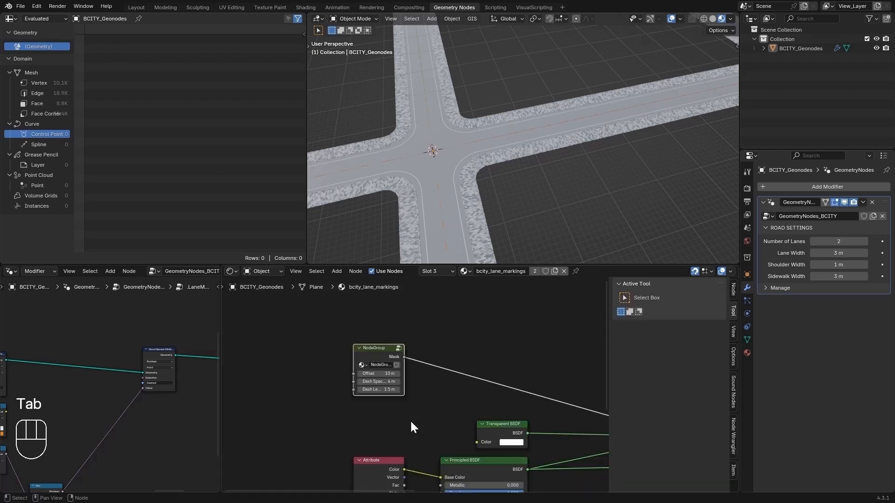
Step: Rename the new node group to .LaneDashes
key(alt+a)
middle_drag(432, 394, 365, 340)
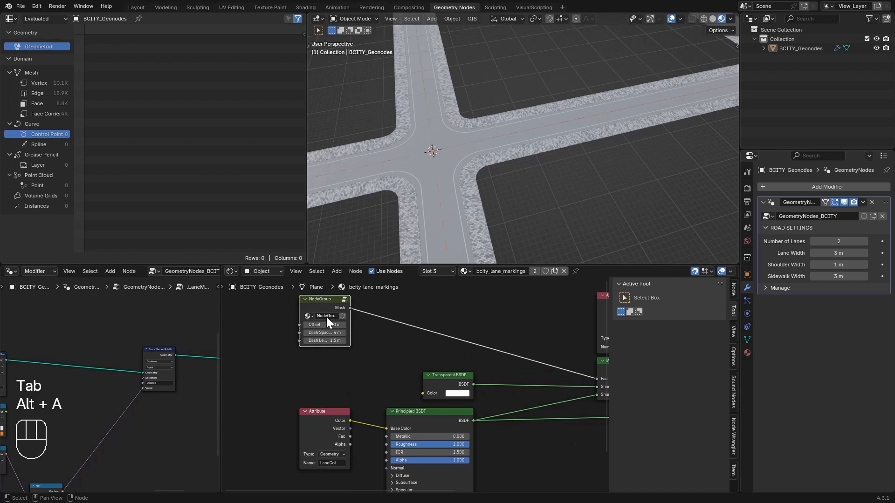
double_click(326, 317)
text(L)
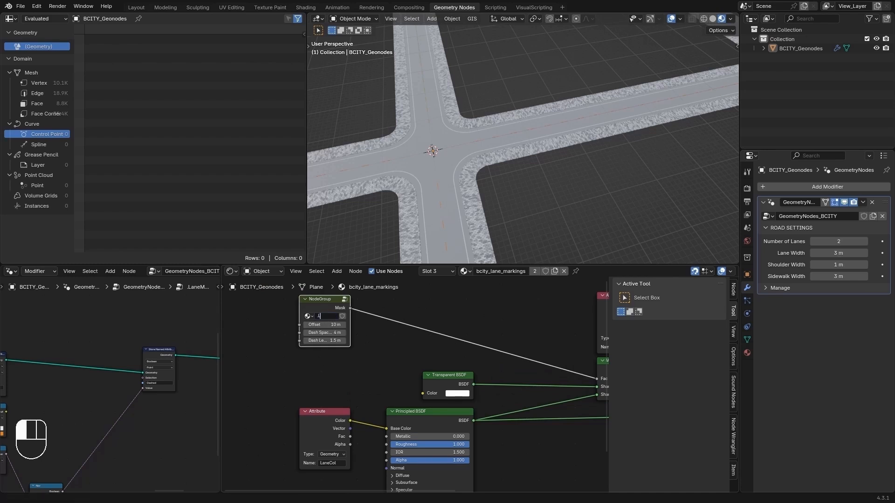
text(aneDashes)
key(Return)
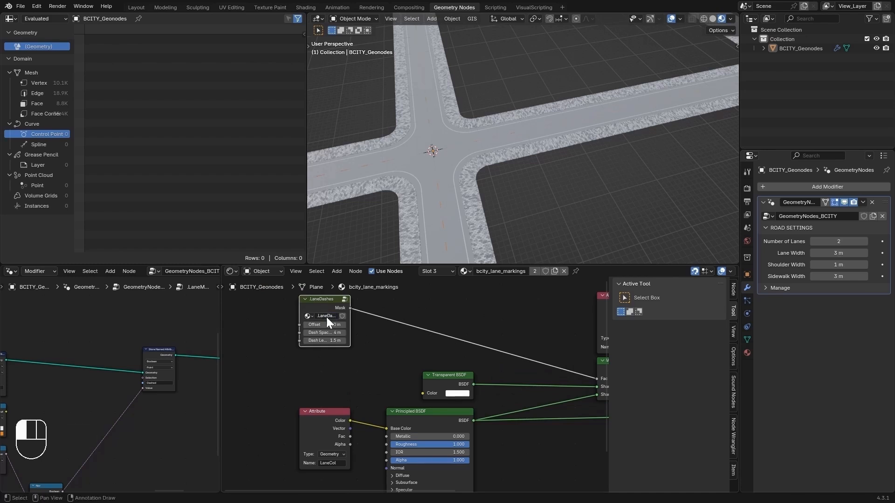
Step: Widen the .LaneDashes node and place it just above the Transparent BSDF
drag(298, 303, 279, 310)
scroll(407, 350, down, 2)
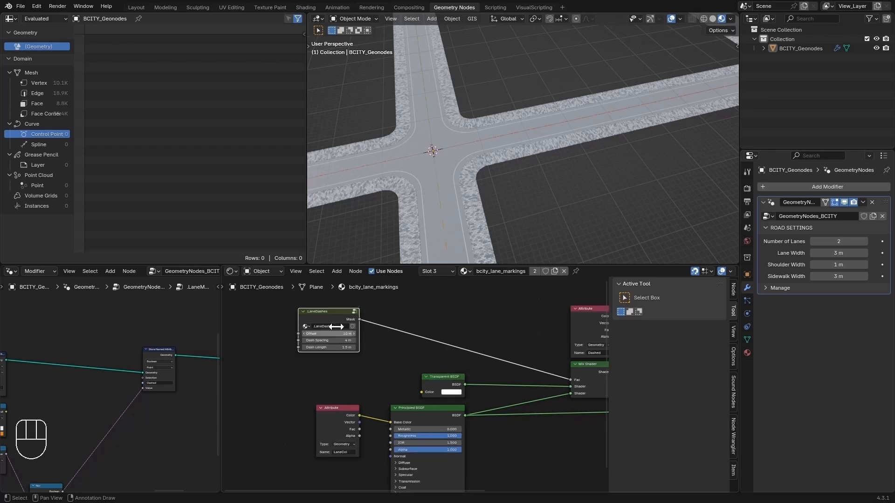
middle_drag(408, 353, 314, 362)
key(g)
click(414, 376)
key(alt+a)
scroll(416, 384, up, 2)
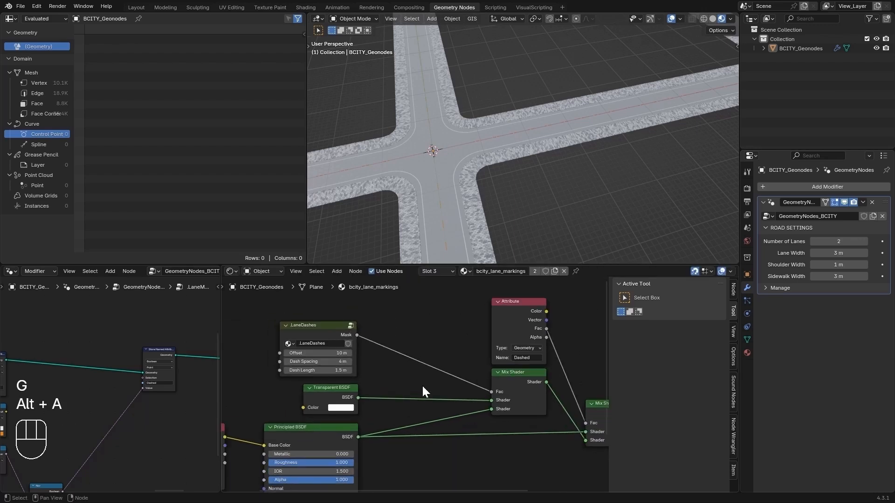
Step: Set the .LaneDashes Offset to 16 m, Dash Spacing to 4 m and Dash Length to 1 m
middle_drag(422, 386, 523, 396)
scroll(523, 395, up, 3)
scroll(532, 186, up, 2)
middle_drag(532, 186, 530, 159)
drag(410, 353, 434, 365)
click(414, 366)
text(4)
key(Return)
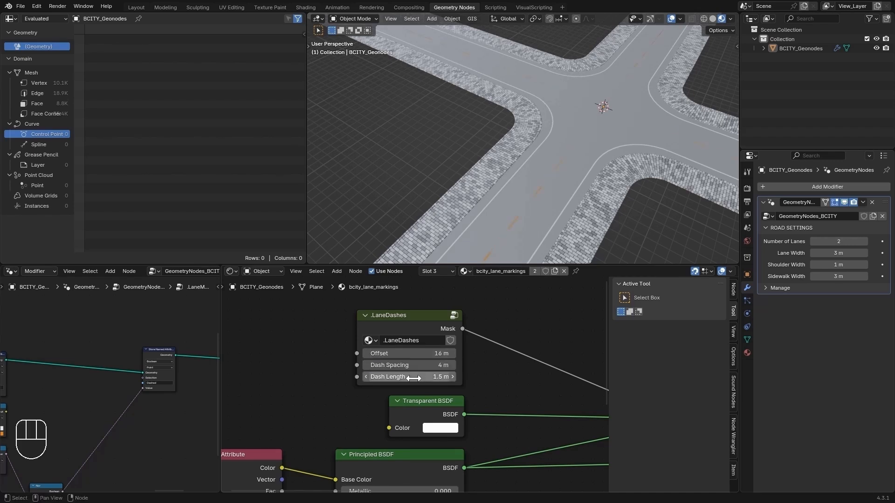
click(413, 377)
text(1)
key(Return)
Step: Set the road's Number of Lanes to 4 and view the dashed lines around the intersection
middle_drag(513, 149, 554, 164)
click(866, 239)
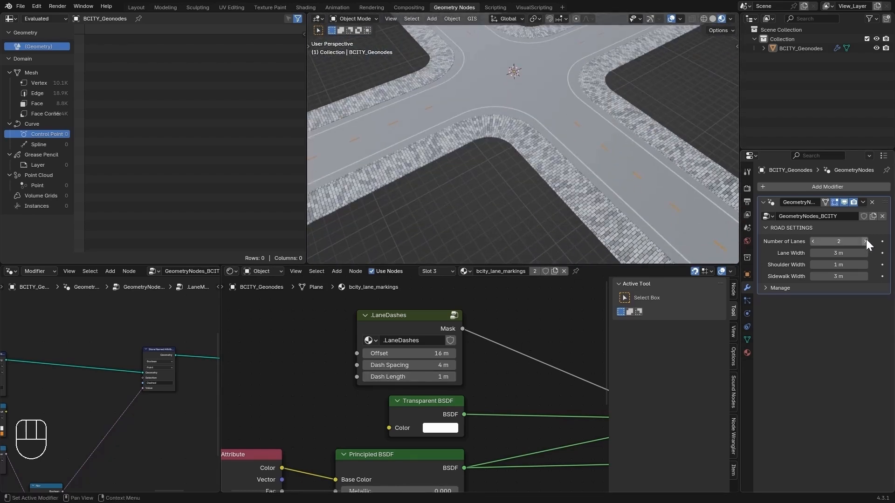
click(866, 239)
scroll(620, 171, down, 3)
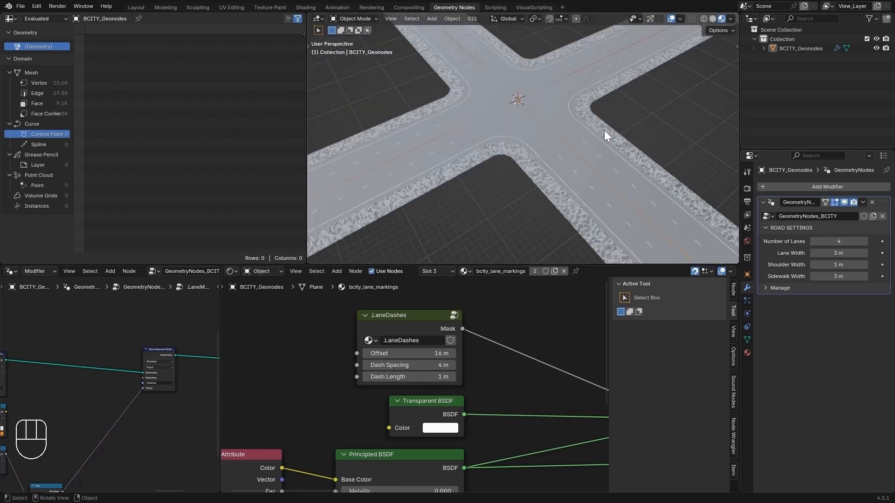